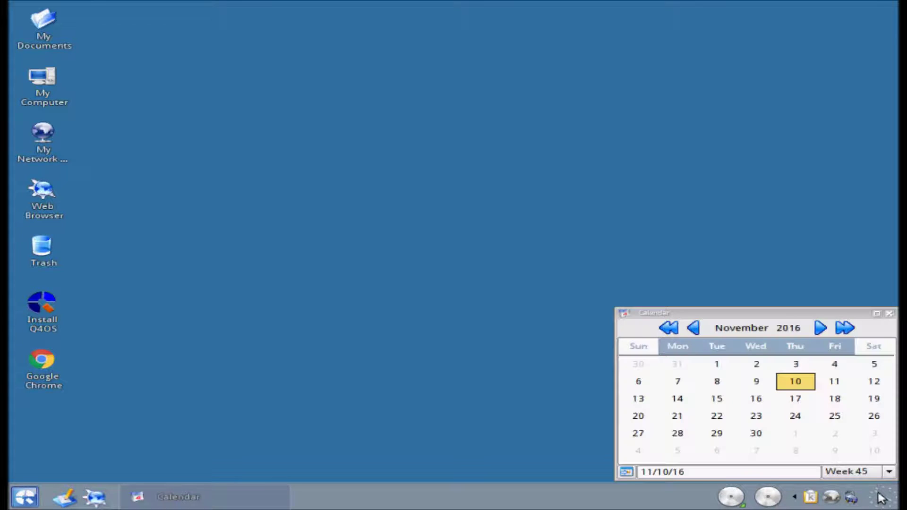
pyautogui.click(881, 498)
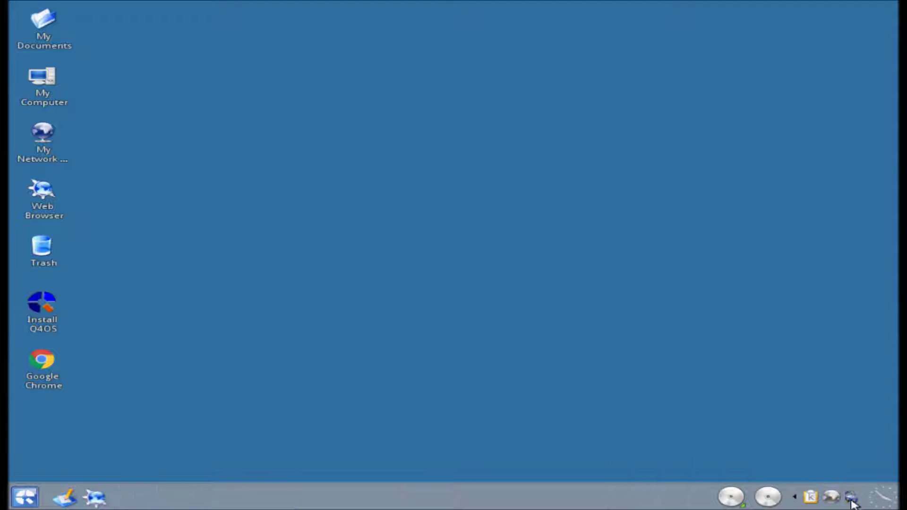
# Check the calendar and power information in the system tray, then collapse the hidden tray icons
pyautogui.click(852, 502)
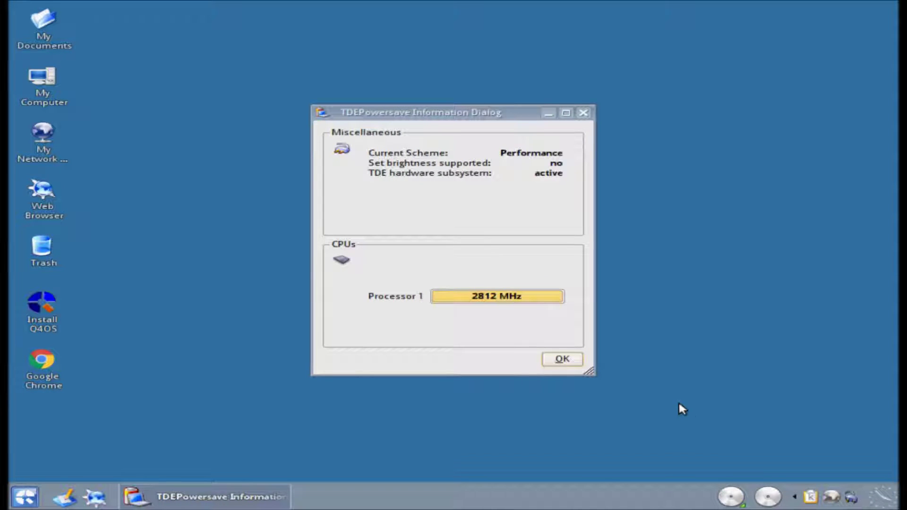
pyautogui.click(562, 362)
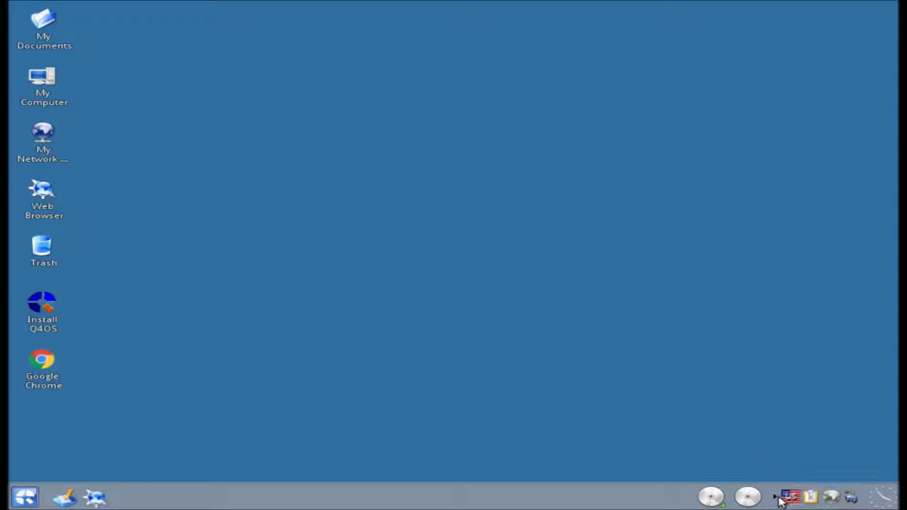
pyautogui.click(777, 498)
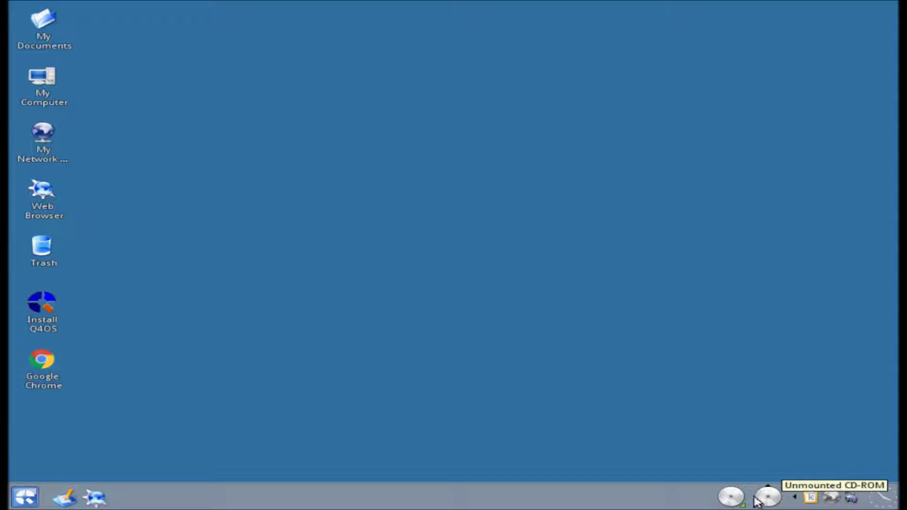
# View the About Trinity (Release R14.0.4) information from the panel's Help menu and close it
pyautogui.rightClick(543, 494)
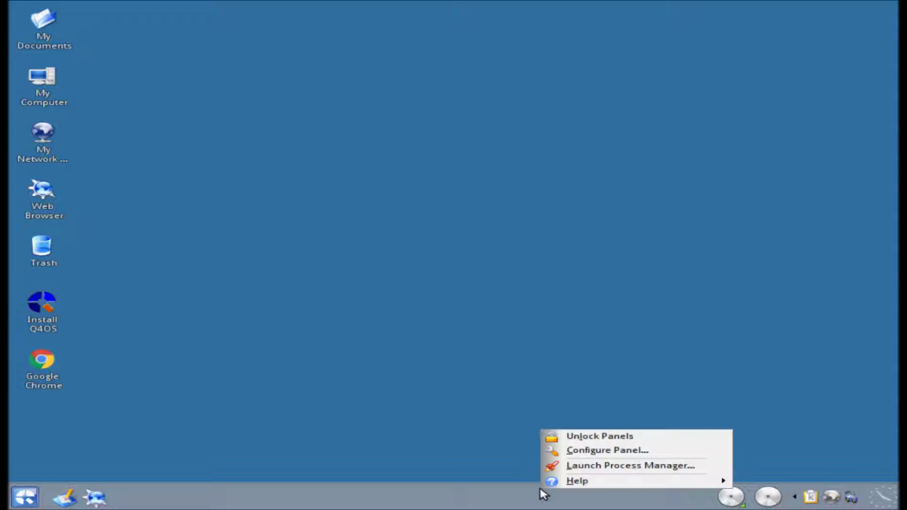
pyautogui.moveTo(570, 486)
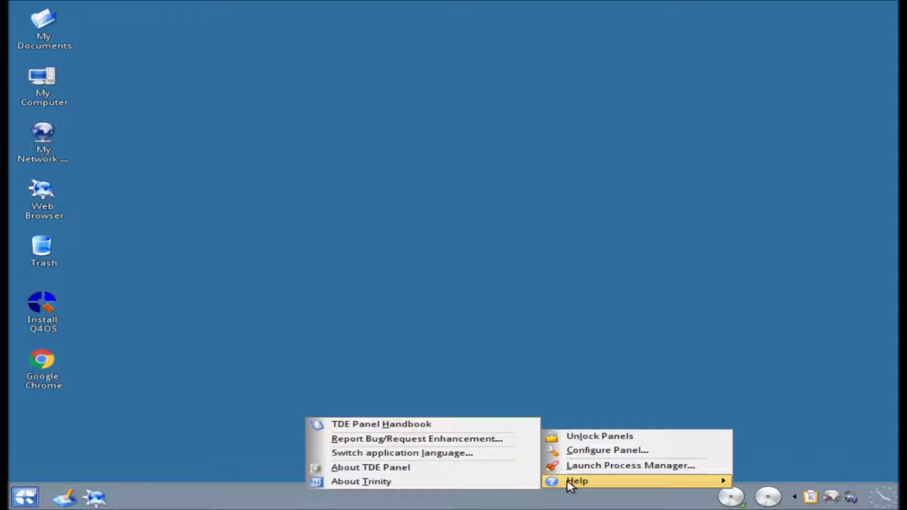
pyautogui.click(513, 482)
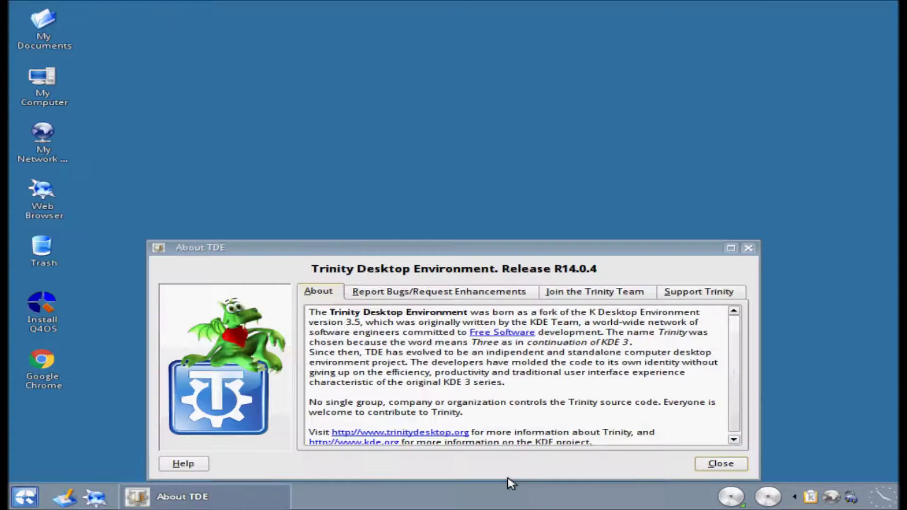
pyautogui.click(709, 463)
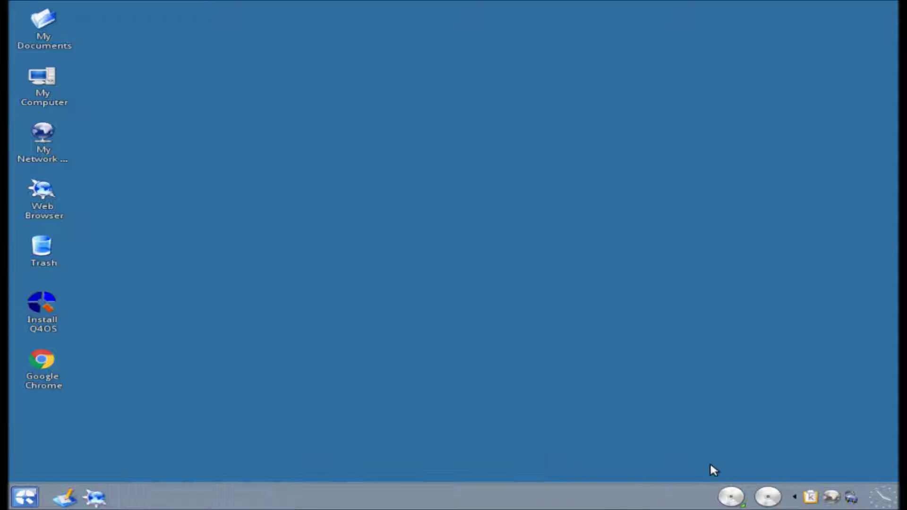
# View and close the About TDE Panel dialog, then bring up the panel's options menu again
pyautogui.rightClick(595, 501)
pyautogui.moveTo(622, 489)
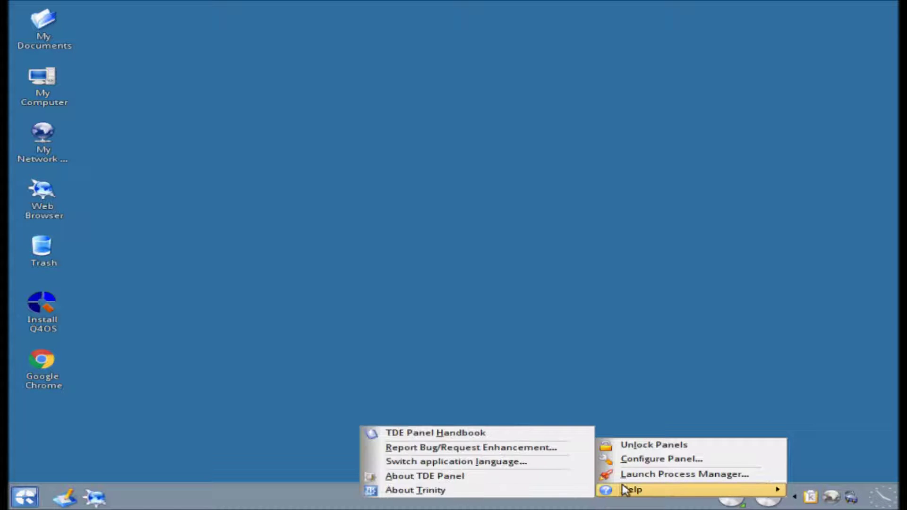
pyautogui.click(546, 477)
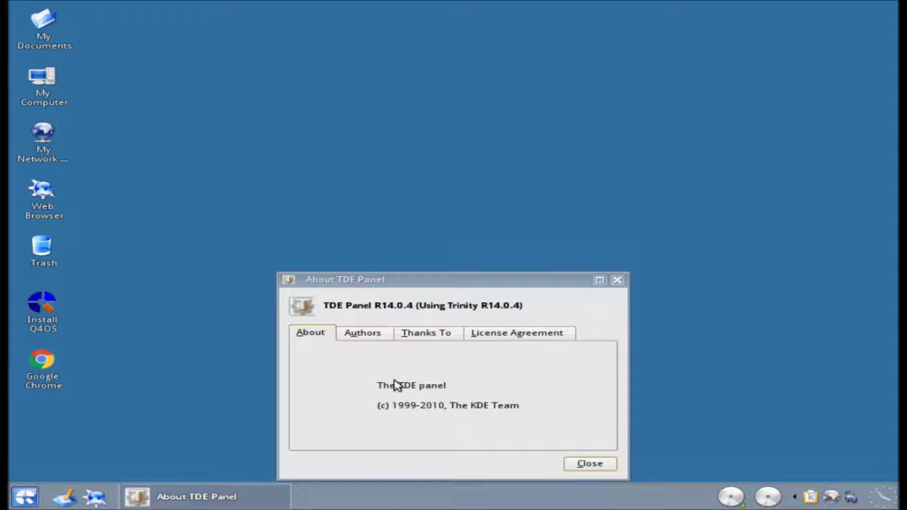
pyautogui.click(580, 463)
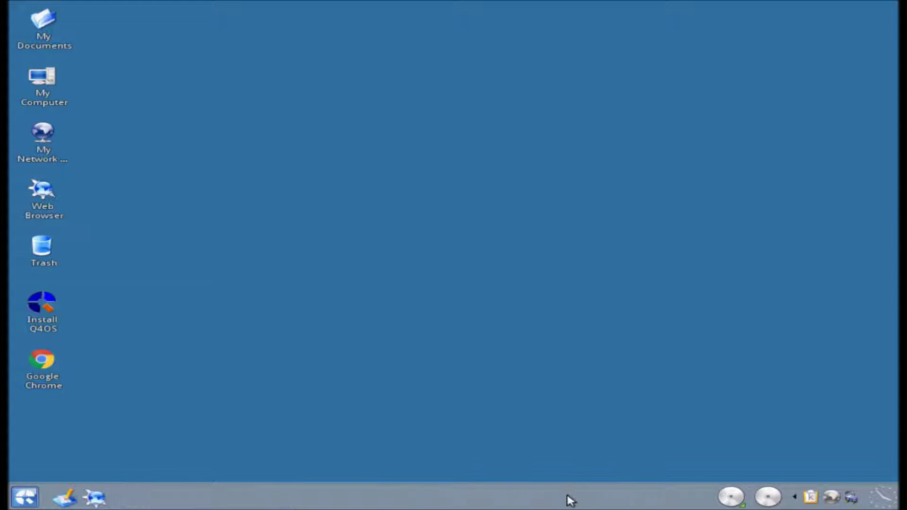
pyautogui.rightClick(568, 499)
pyautogui.moveTo(588, 496)
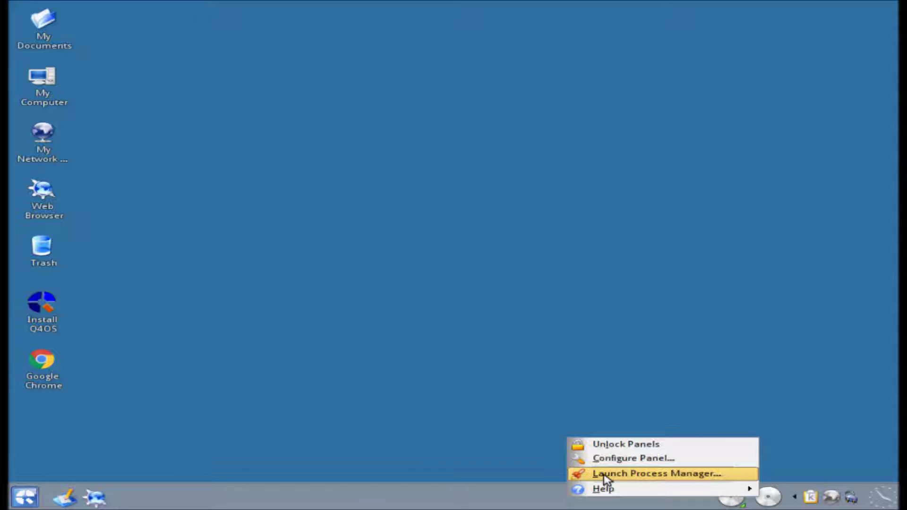
# Browse the Configure TDE Panel Hiding, Menus, Appearance and Taskbar pages, then cancel without changes
pyautogui.click(639, 458)
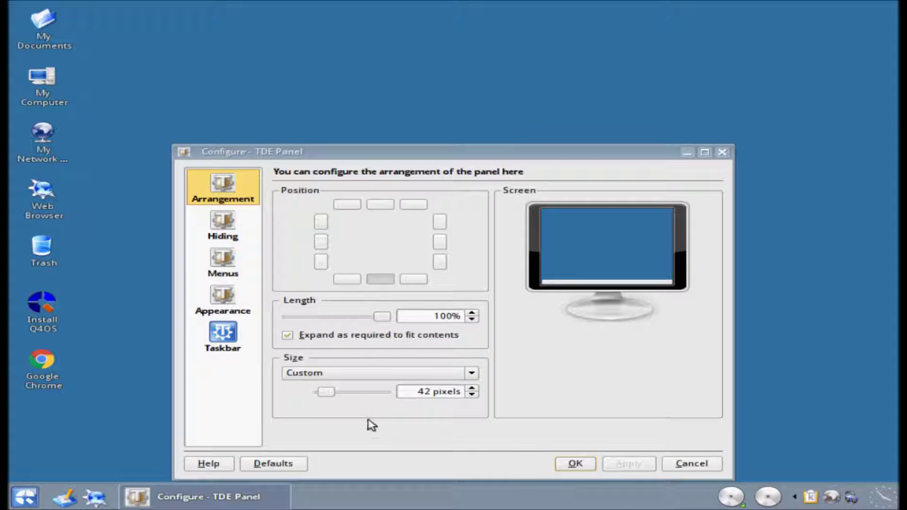
pyautogui.click(225, 227)
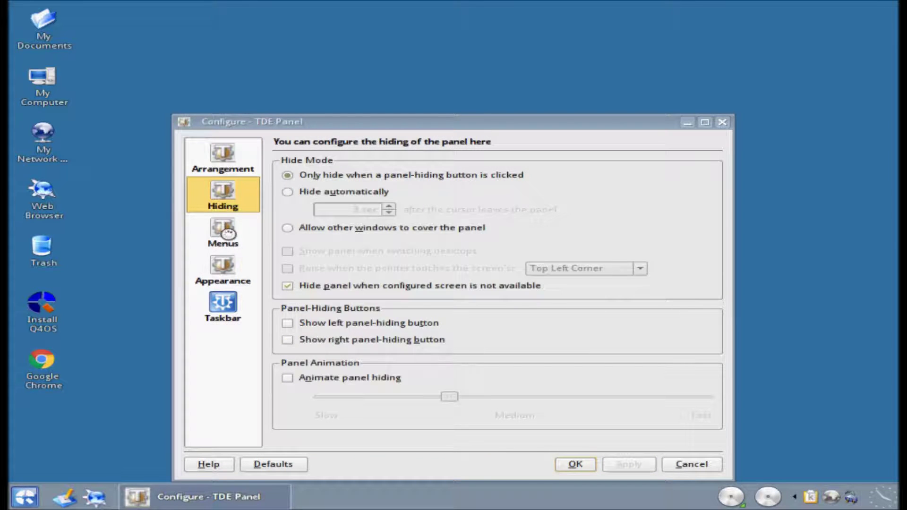
pyautogui.click(229, 236)
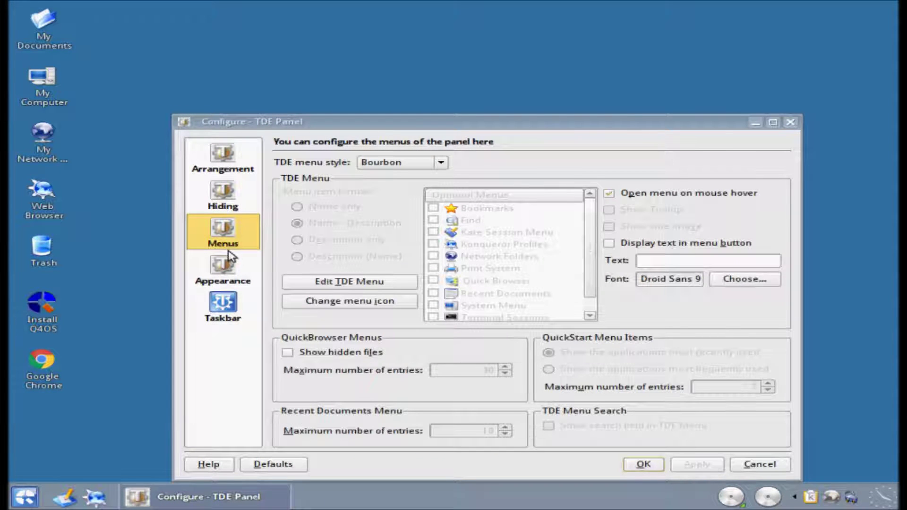
pyautogui.click(225, 267)
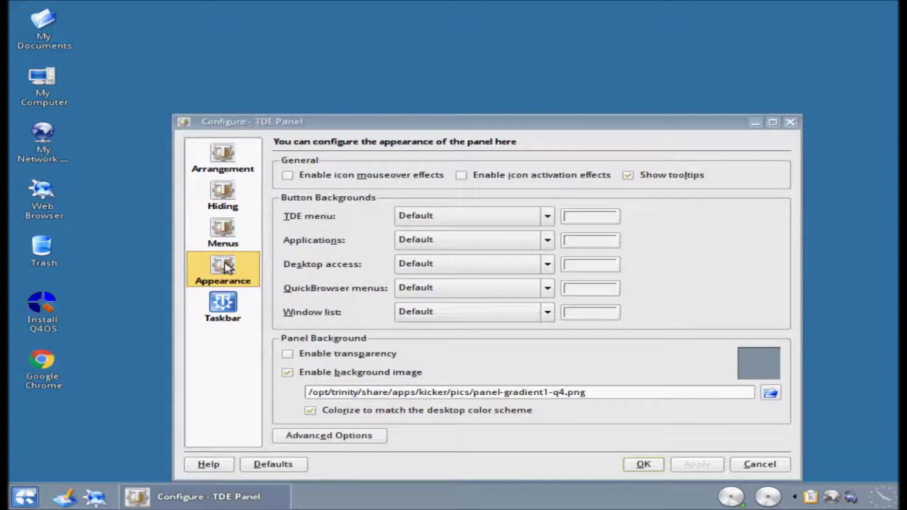
pyautogui.click(225, 308)
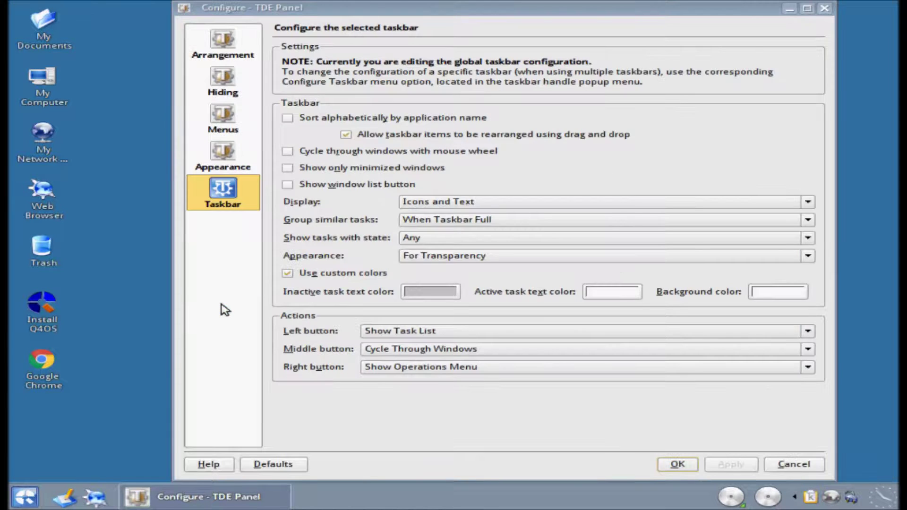
pyautogui.click(779, 463)
pyautogui.rightClick(614, 500)
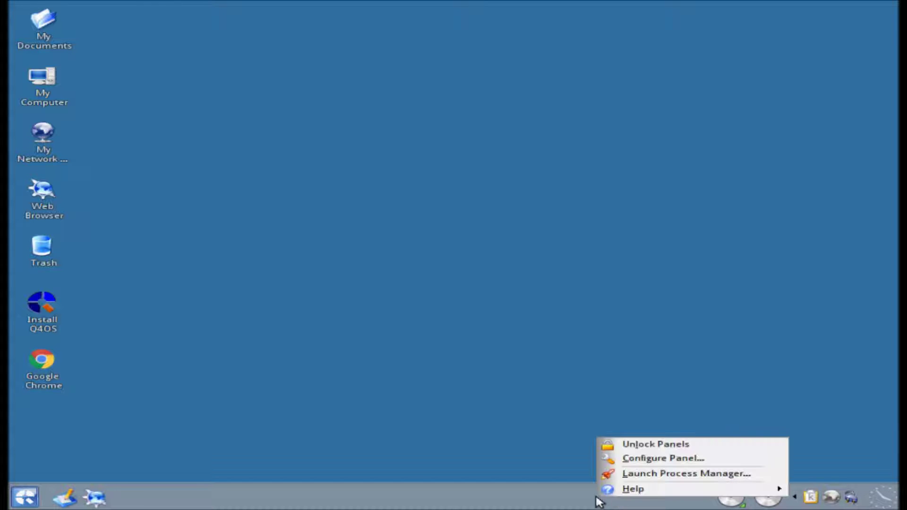
pyautogui.click(660, 478)
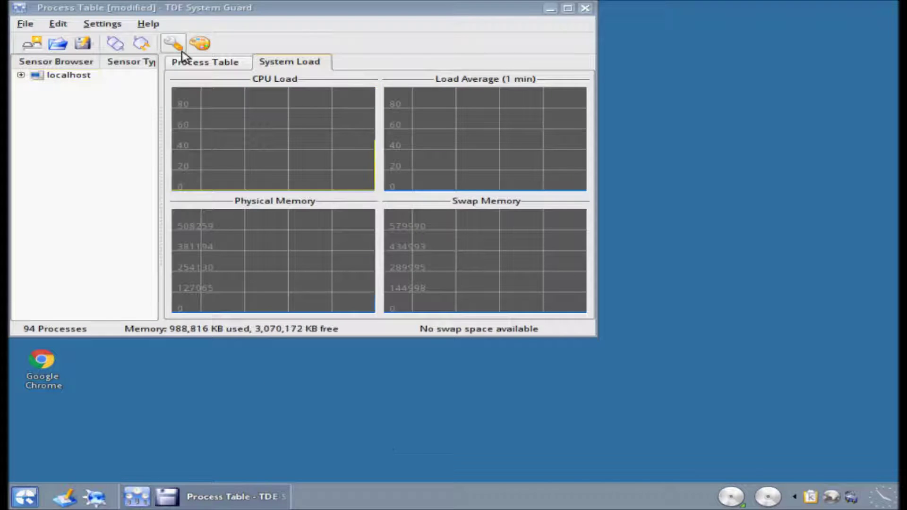
pyautogui.click(188, 63)
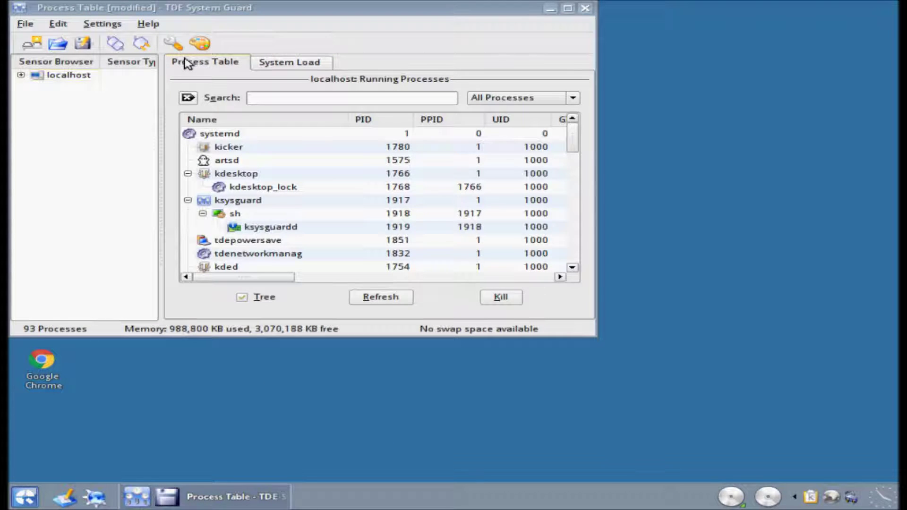
pyautogui.click(279, 63)
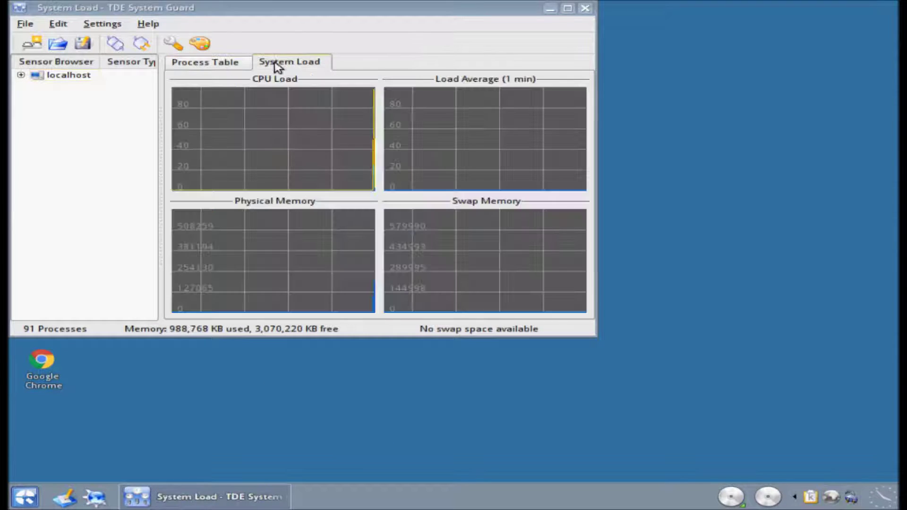
pyautogui.click(585, 8)
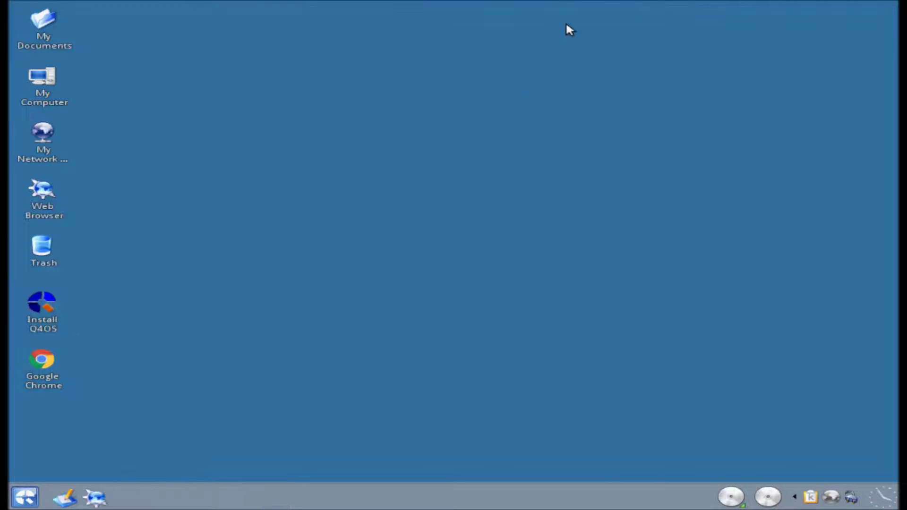
# Open Configure Desktop and browse Behavior, Multiple Desktops, Screen Saver and Display, then cancel without changes
pyautogui.rightClick(299, 182)
pyautogui.moveTo(349, 188)
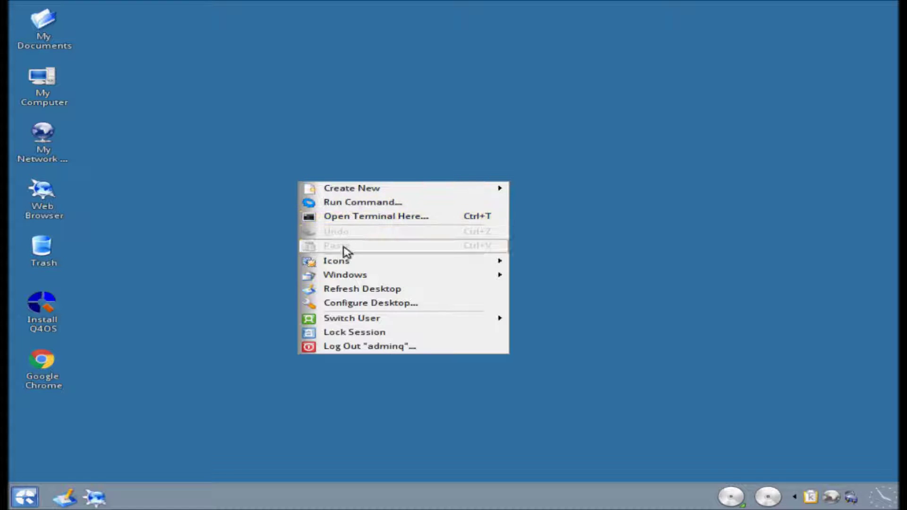
pyautogui.moveTo(341, 265)
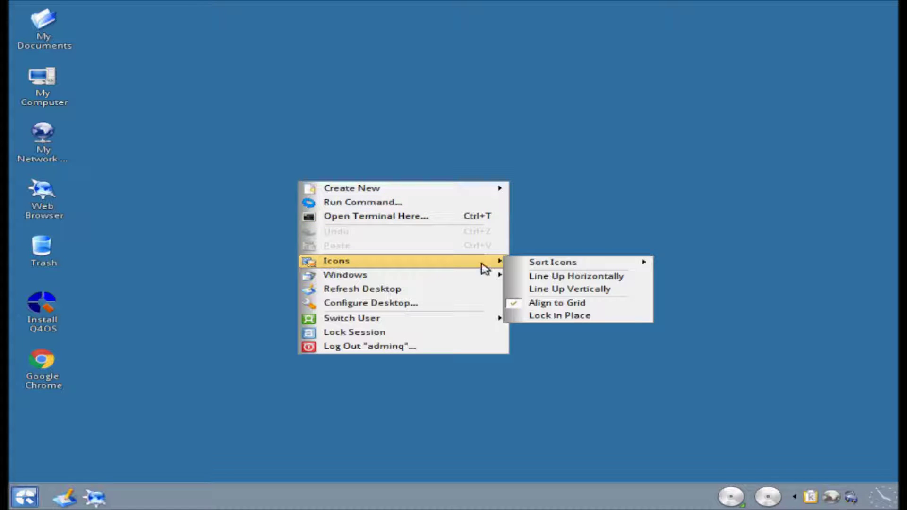
pyautogui.moveTo(463, 279)
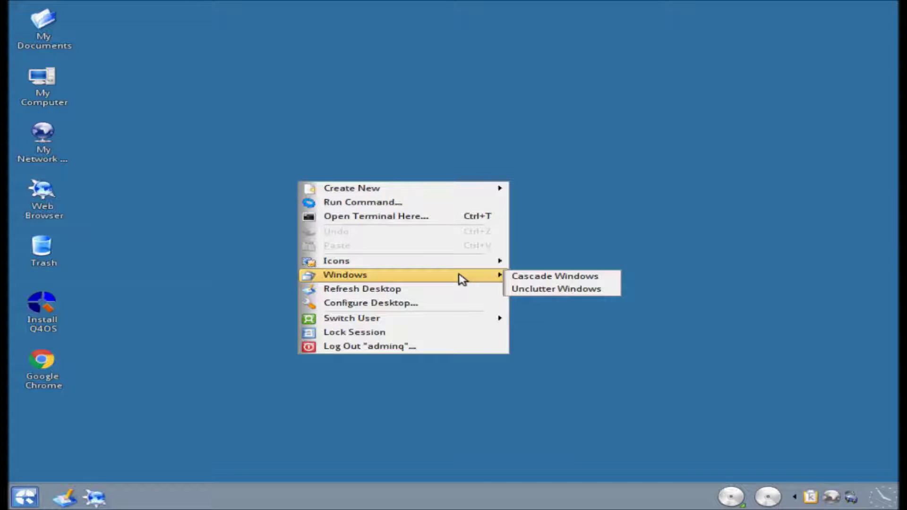
pyautogui.click(378, 307)
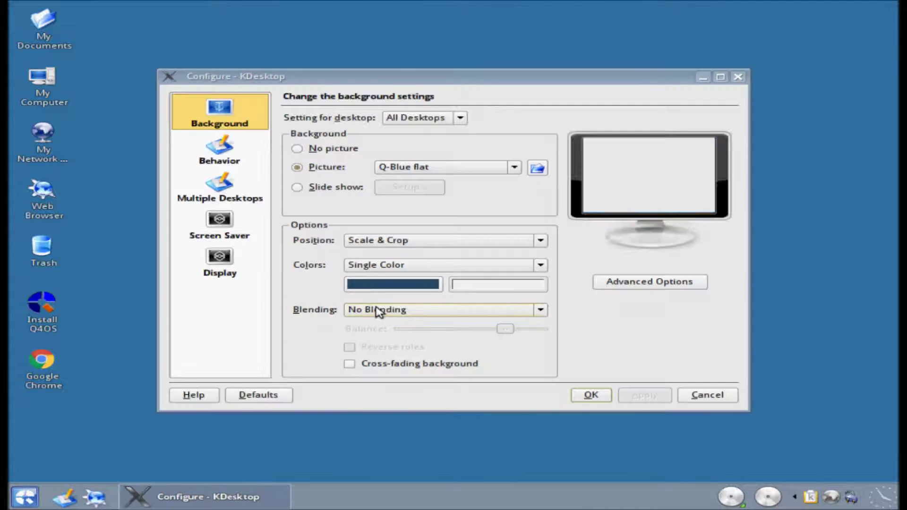
pyautogui.click(229, 152)
pyautogui.click(225, 195)
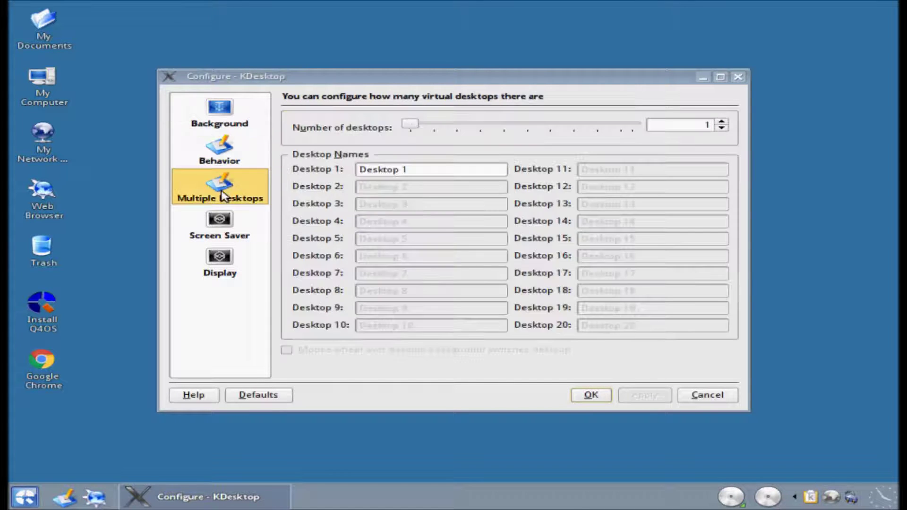
pyautogui.click(218, 230)
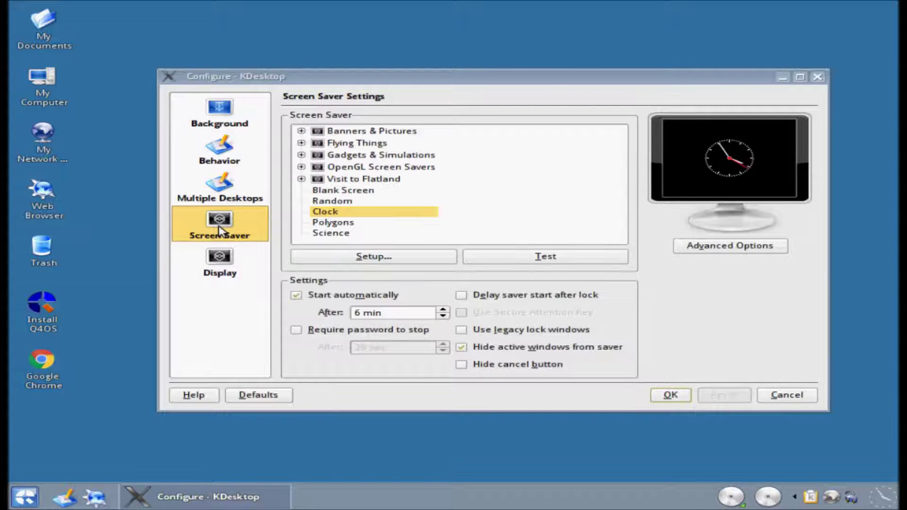
pyautogui.click(222, 263)
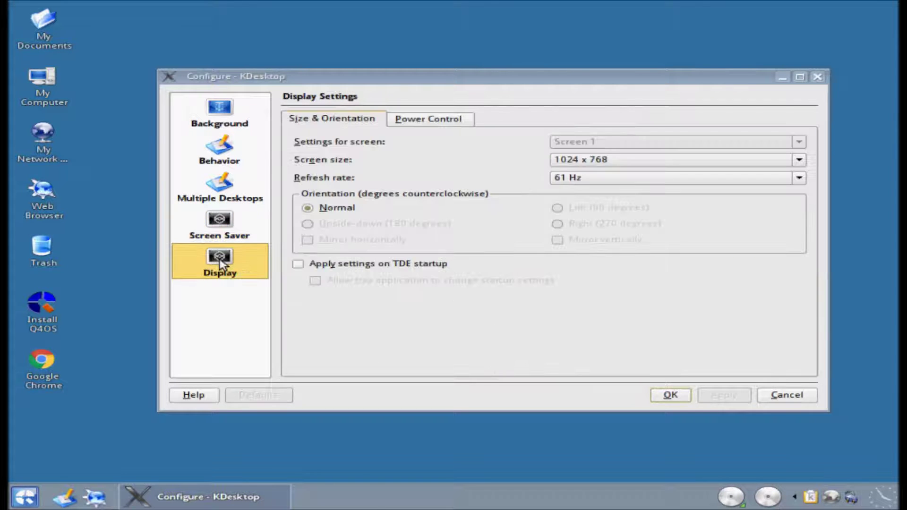
pyautogui.click(777, 396)
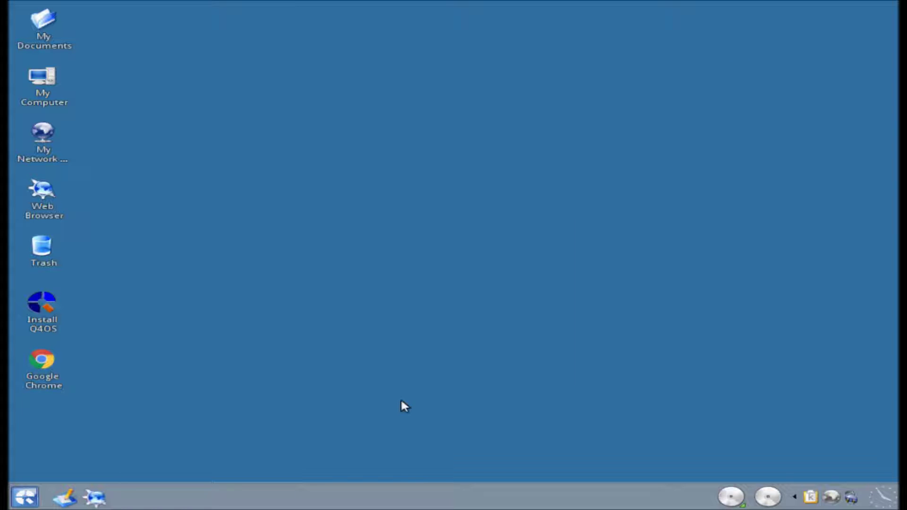
# Dismiss the desktop context menu and open the K-menu showing Documents, My Computer and Applications
pyautogui.rightClick(361, 392)
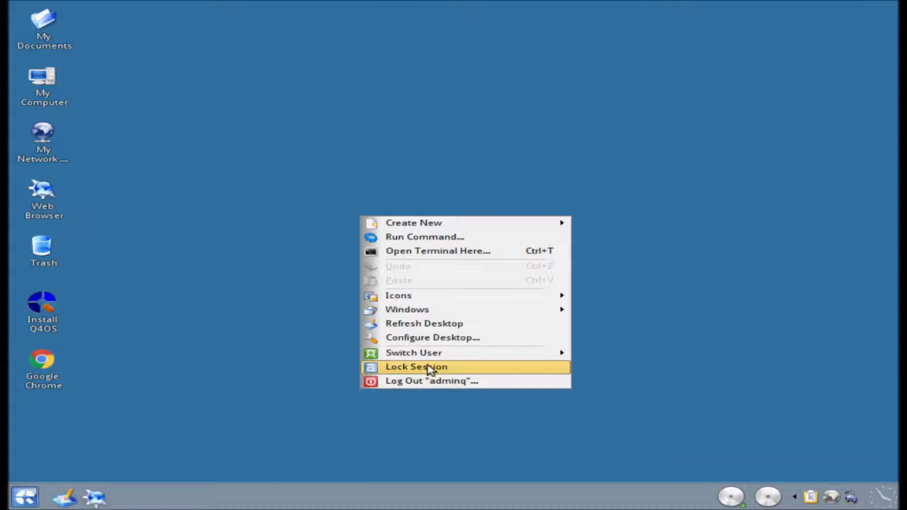
pyautogui.moveTo(458, 359)
pyautogui.click(131, 195)
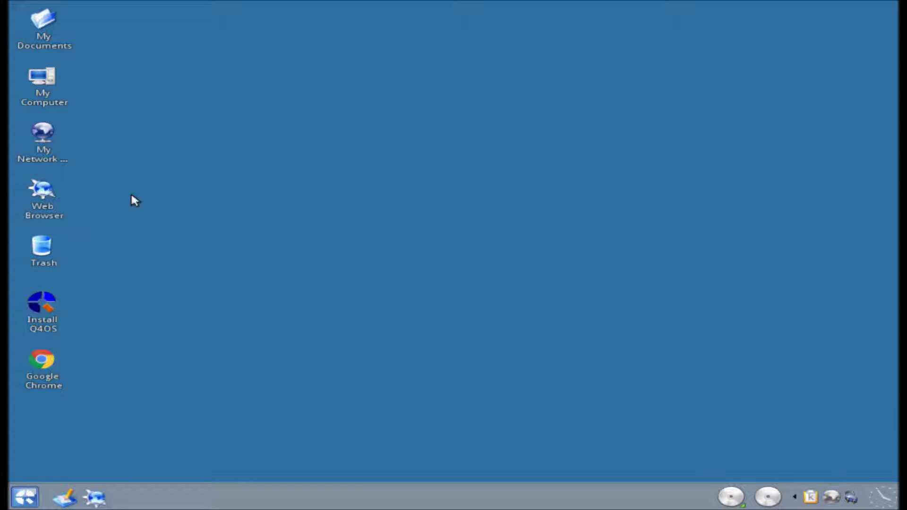
pyautogui.moveTo(53, 27)
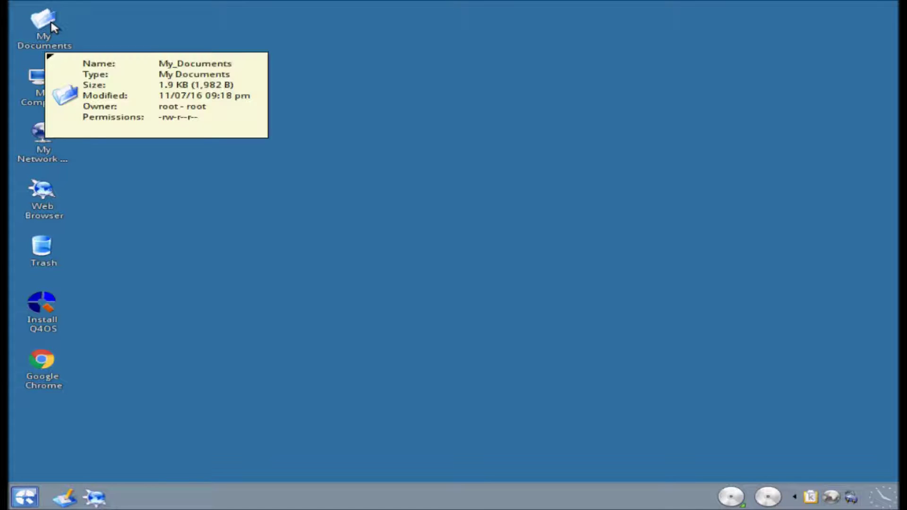
pyautogui.moveTo(42, 73)
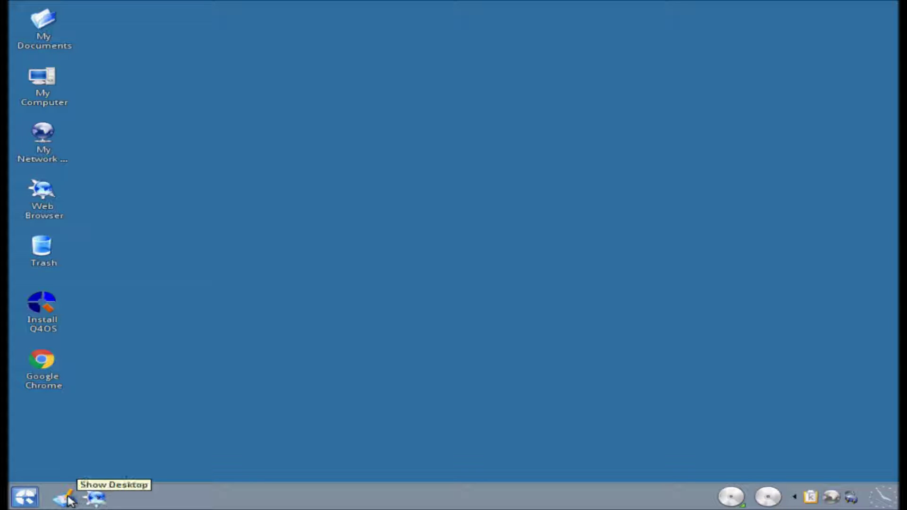
pyautogui.click(32, 501)
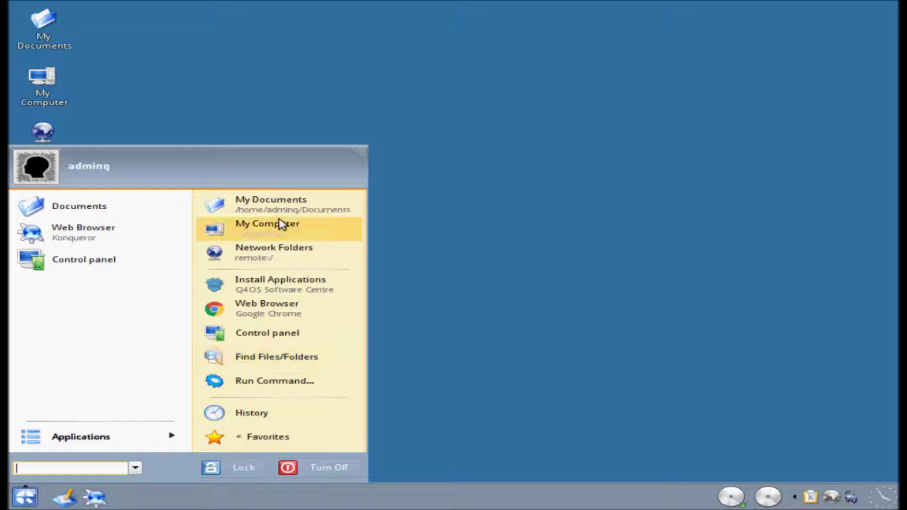
# Open Applications > Programs > Accessories and browse its Internet, Settings, System and SuperUser categories
pyautogui.click(149, 444)
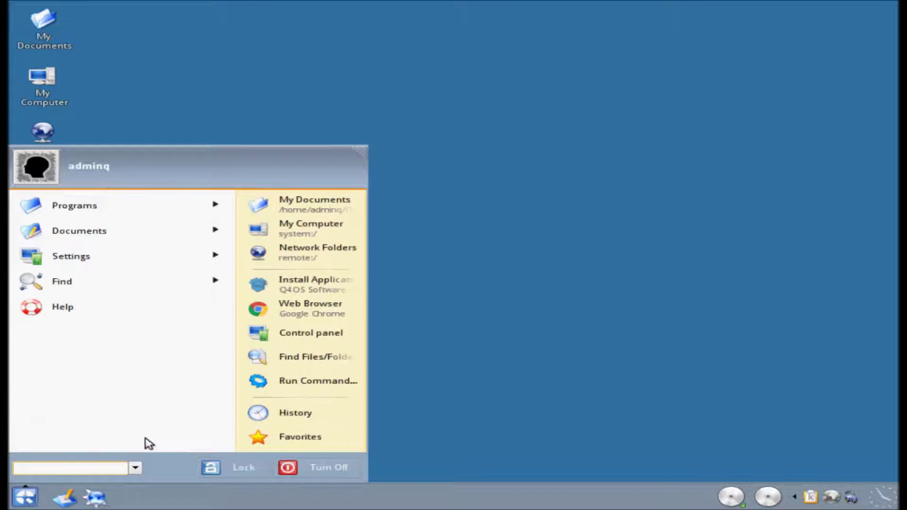
pyautogui.click(108, 217)
pyautogui.click(99, 236)
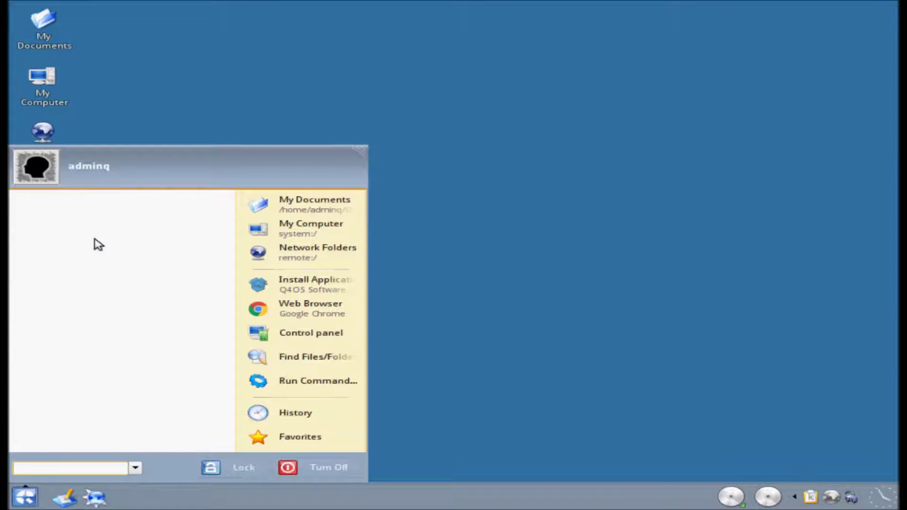
pyautogui.click(95, 240)
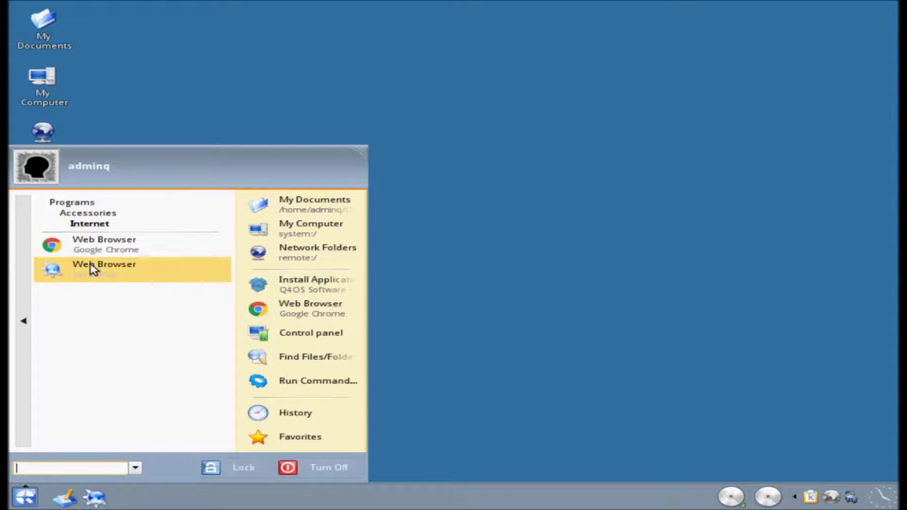
pyautogui.click(25, 321)
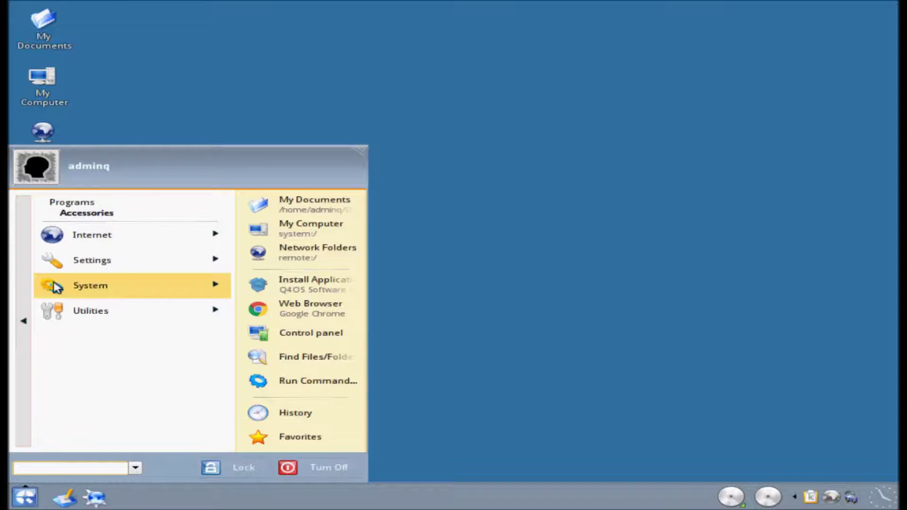
pyautogui.click(77, 263)
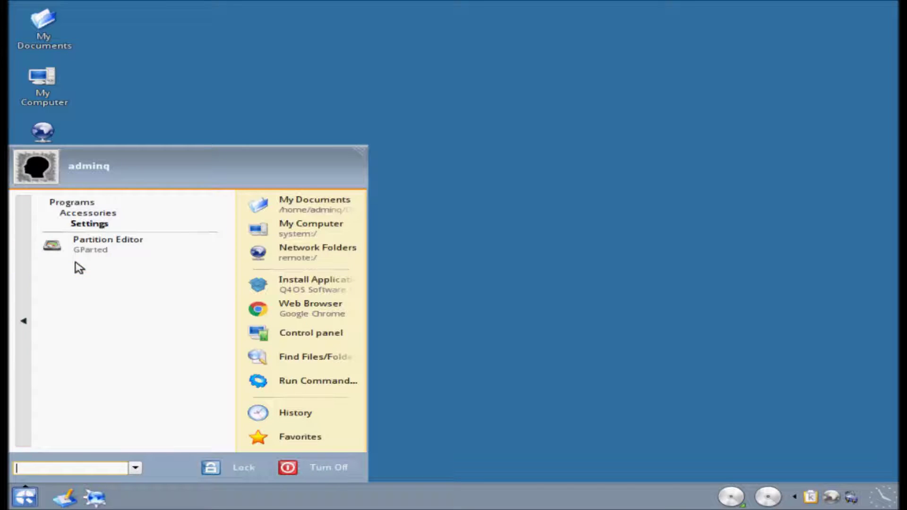
pyautogui.click(27, 310)
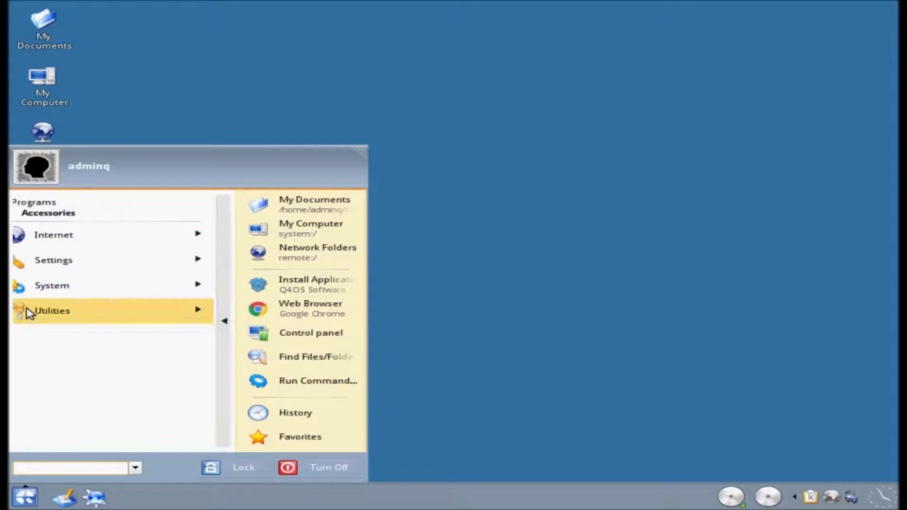
pyautogui.click(71, 288)
pyautogui.click(112, 250)
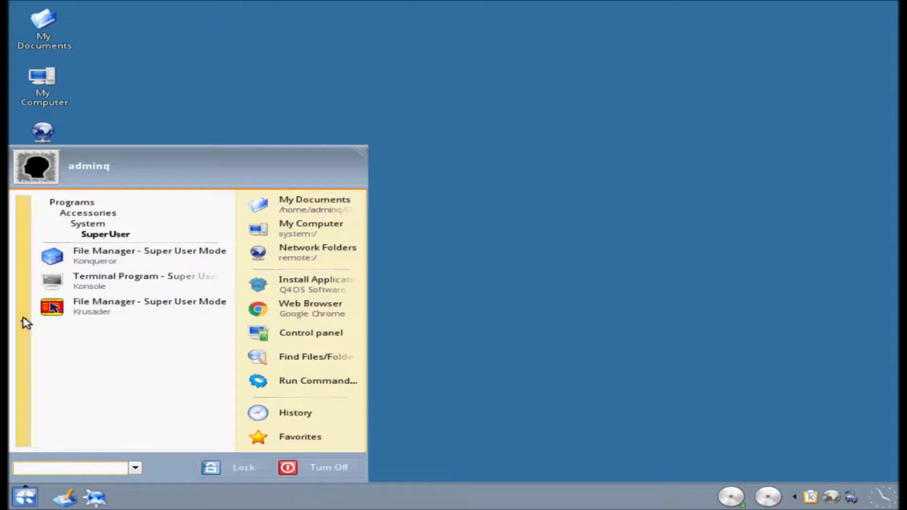
pyautogui.click(24, 321)
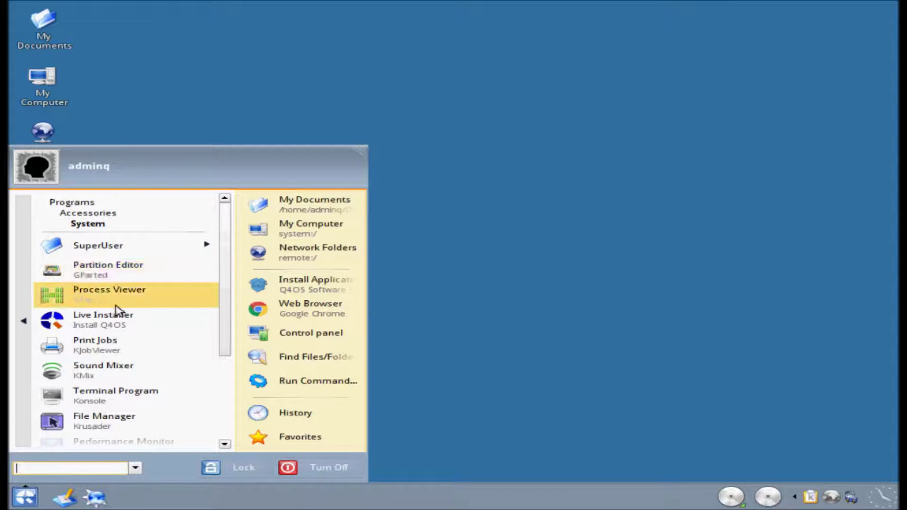
pyautogui.scroll(-5, 116, 311)
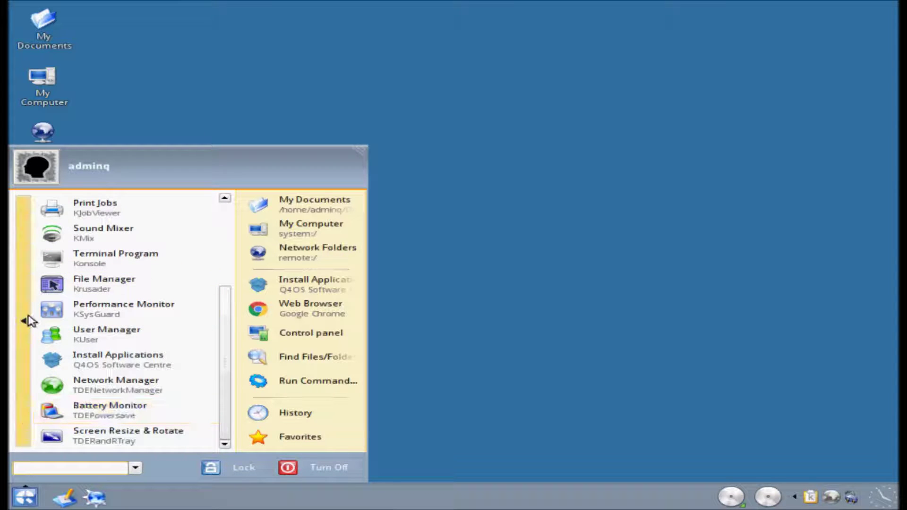
pyautogui.click(24, 321)
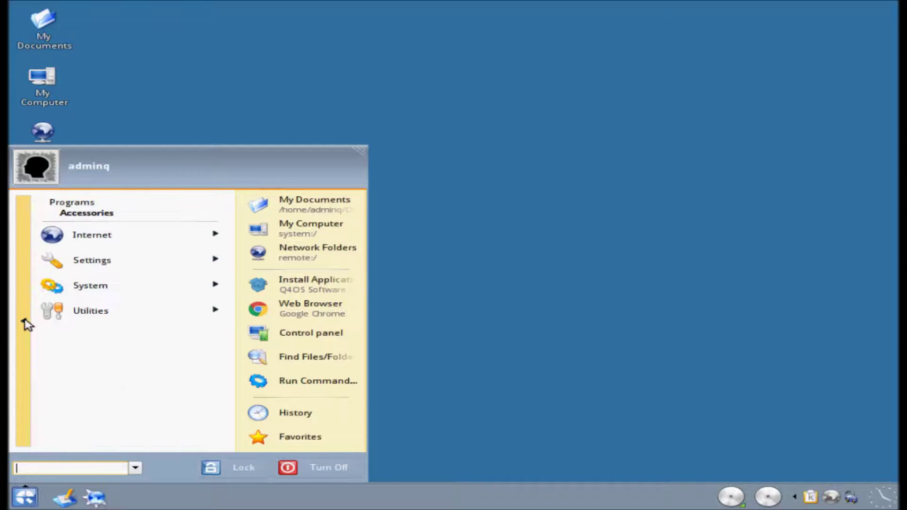
# Browse the Utilities category's Desktop and Editors submenus, then return to the Accessories list
pyautogui.click(89, 318)
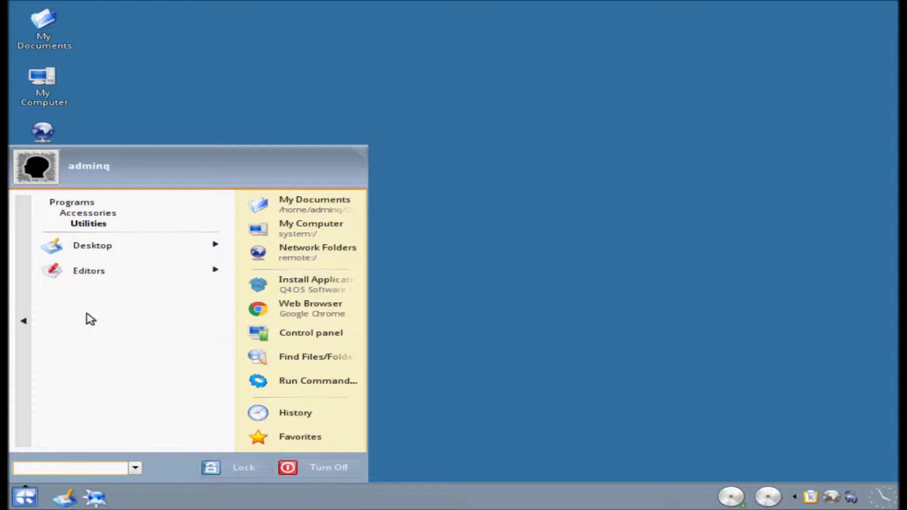
pyautogui.click(141, 261)
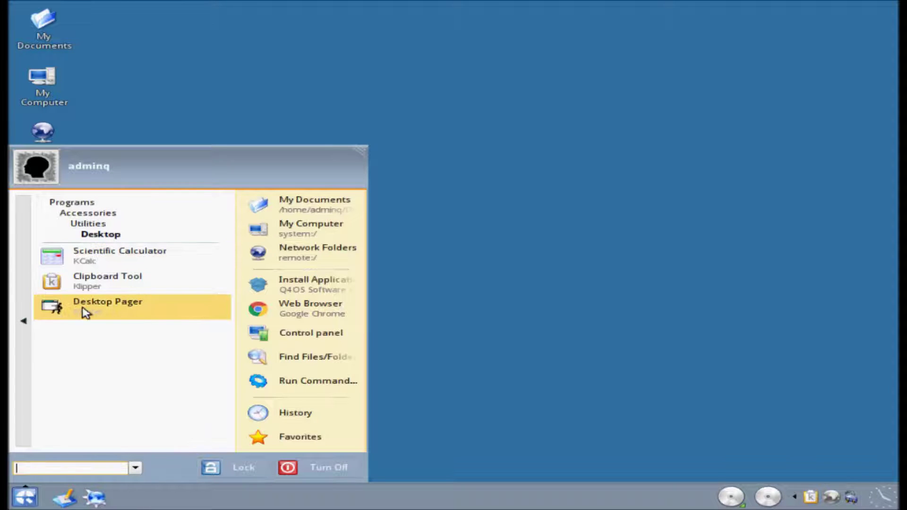
pyautogui.click(26, 330)
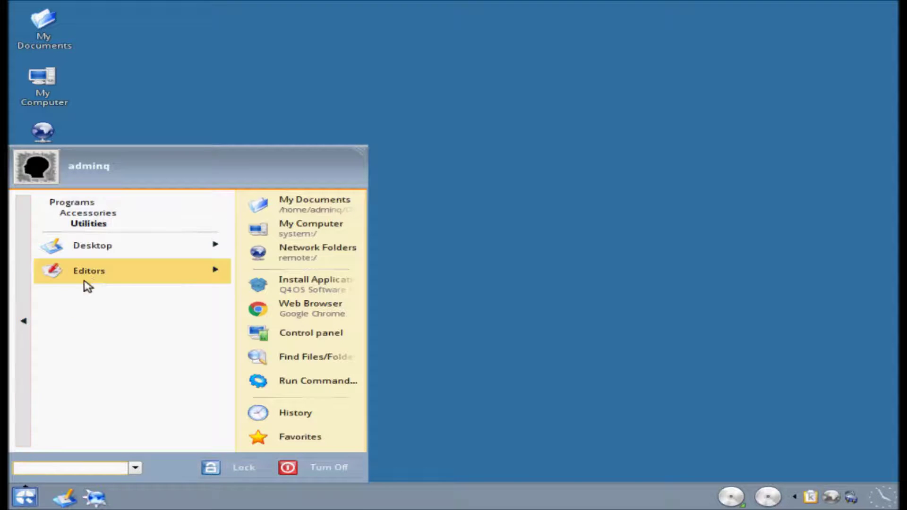
pyautogui.click(99, 279)
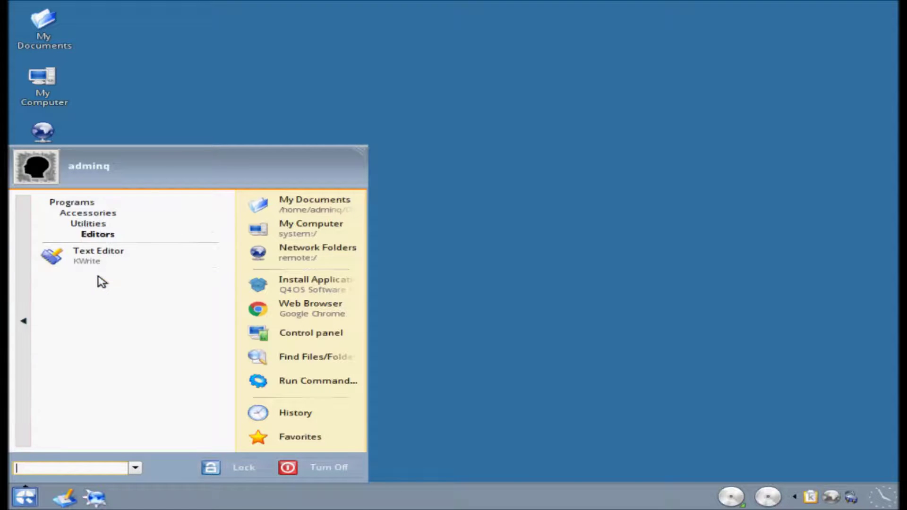
pyautogui.click(21, 325)
pyautogui.click(23, 324)
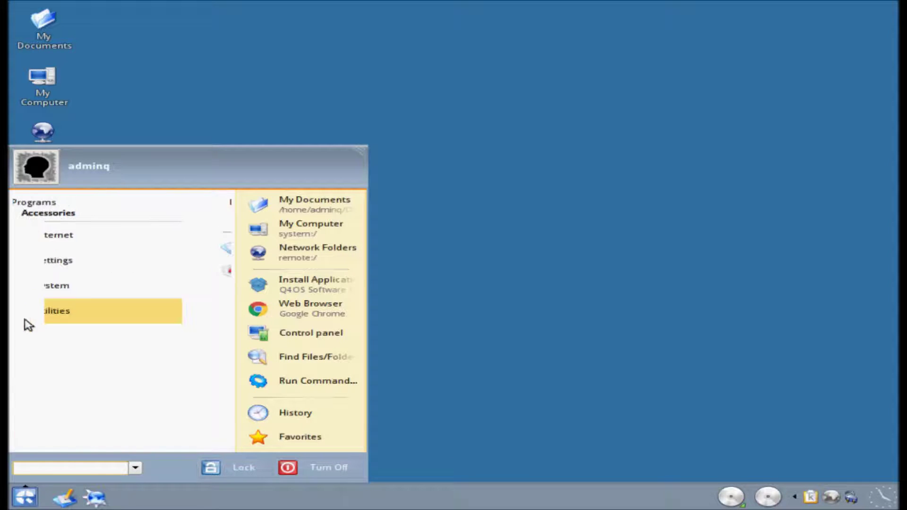
# Browse the Autostart, Games and Google Chrome program categories, then return to the menu's top level
pyautogui.click(26, 325)
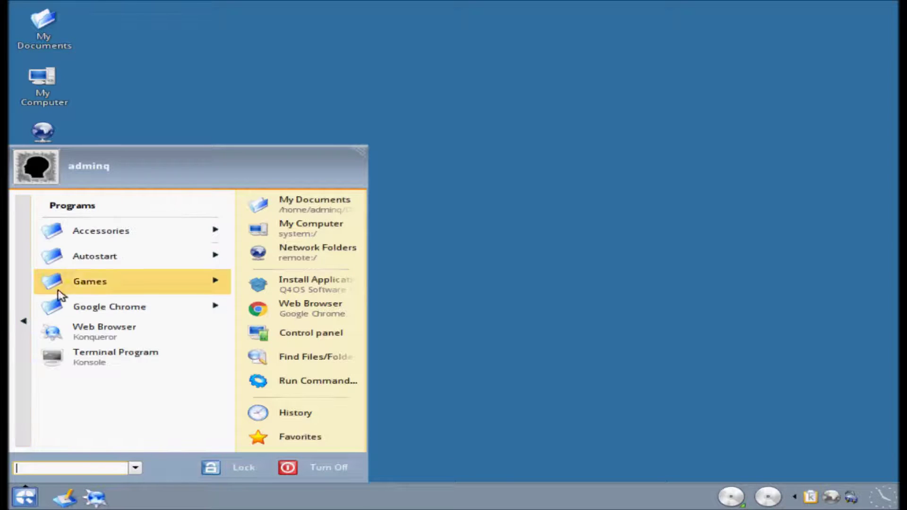
pyautogui.click(118, 267)
pyautogui.click(26, 299)
pyautogui.click(93, 283)
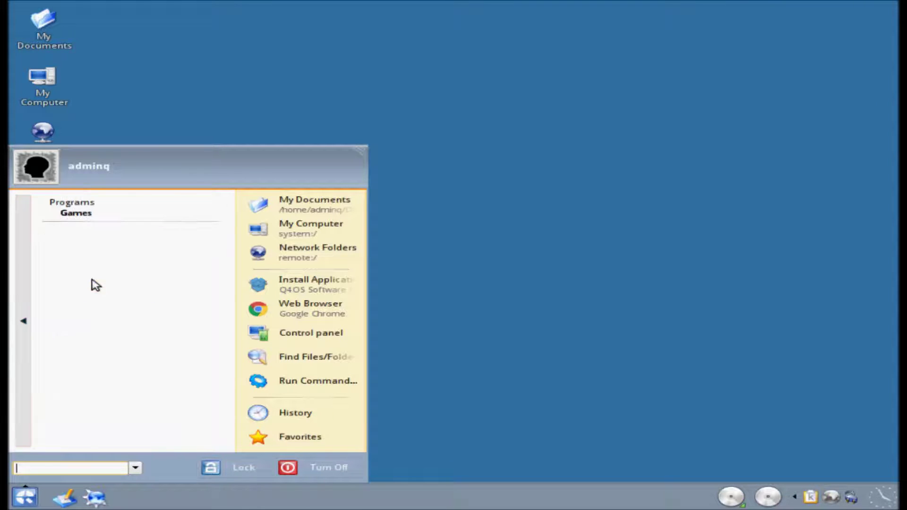
pyautogui.click(27, 324)
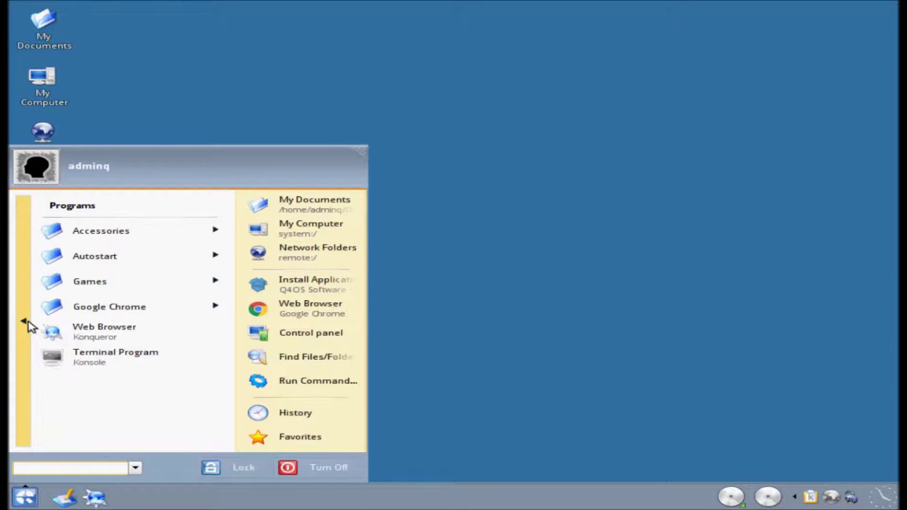
pyautogui.click(99, 308)
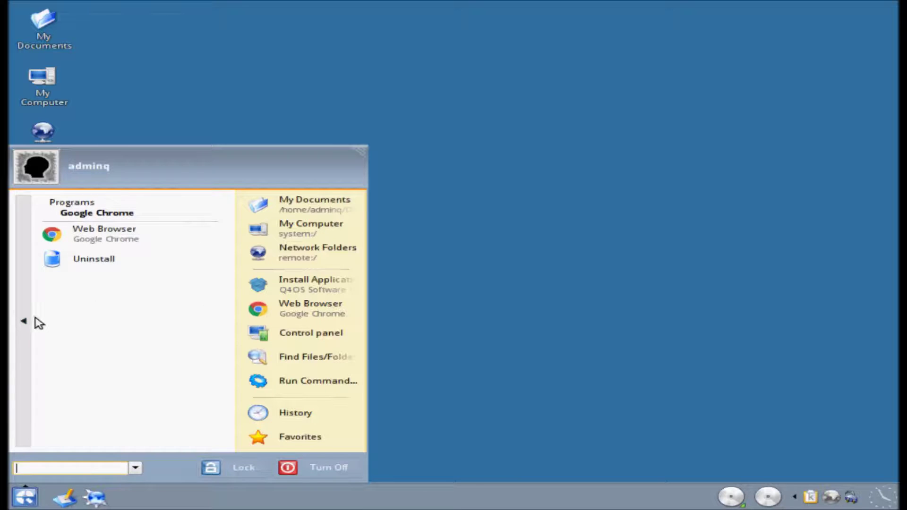
pyautogui.click(26, 322)
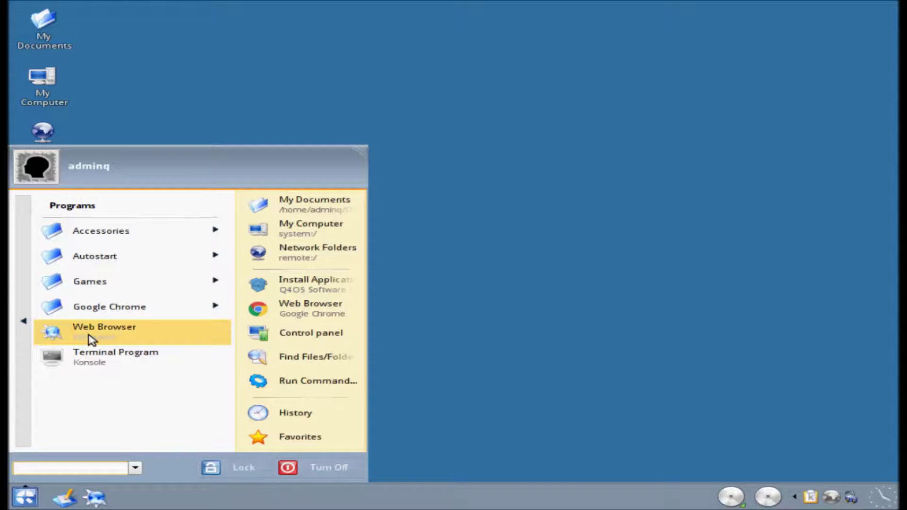
pyautogui.click(18, 315)
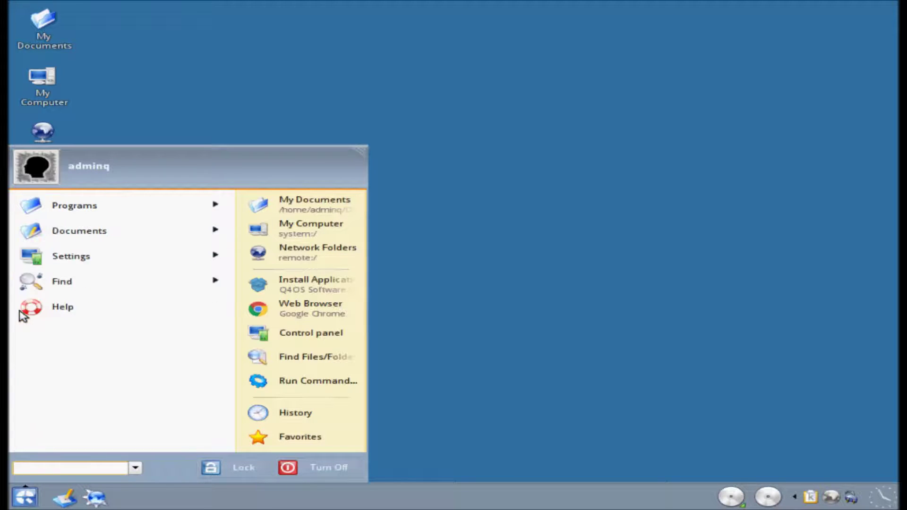
# Peek at Documents, then open Settings > Control panel and close its settings:/ window
pyautogui.click(110, 238)
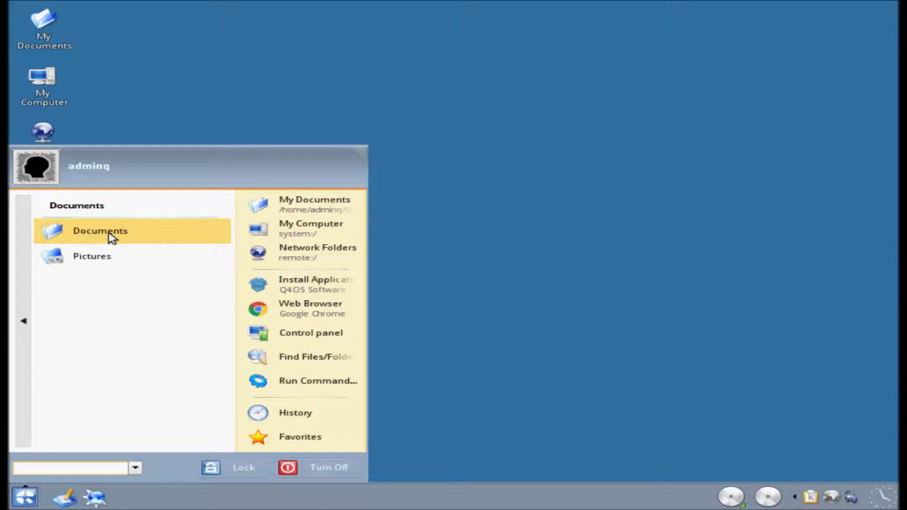
pyautogui.click(27, 329)
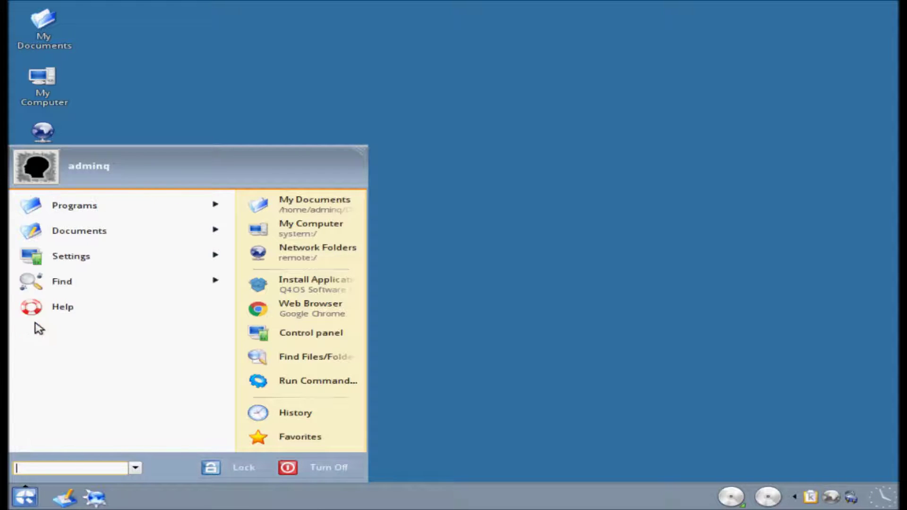
pyautogui.click(107, 260)
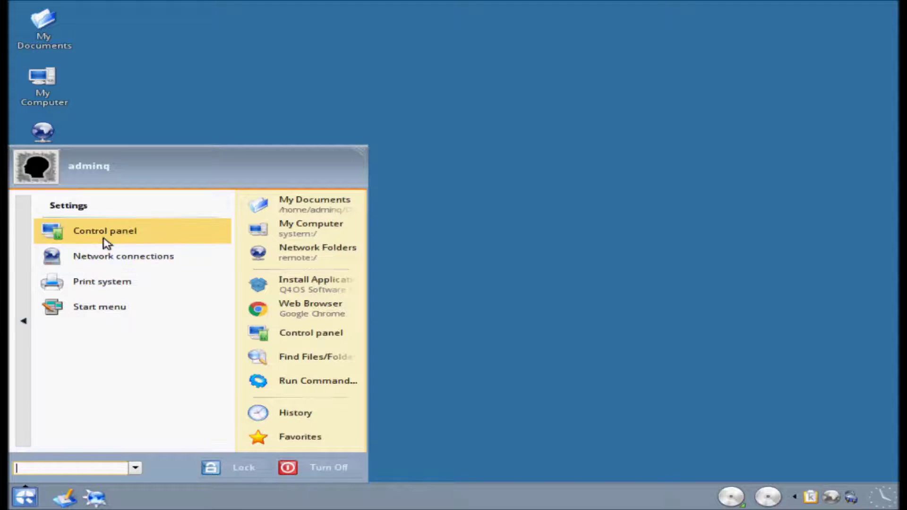
pyautogui.click(106, 242)
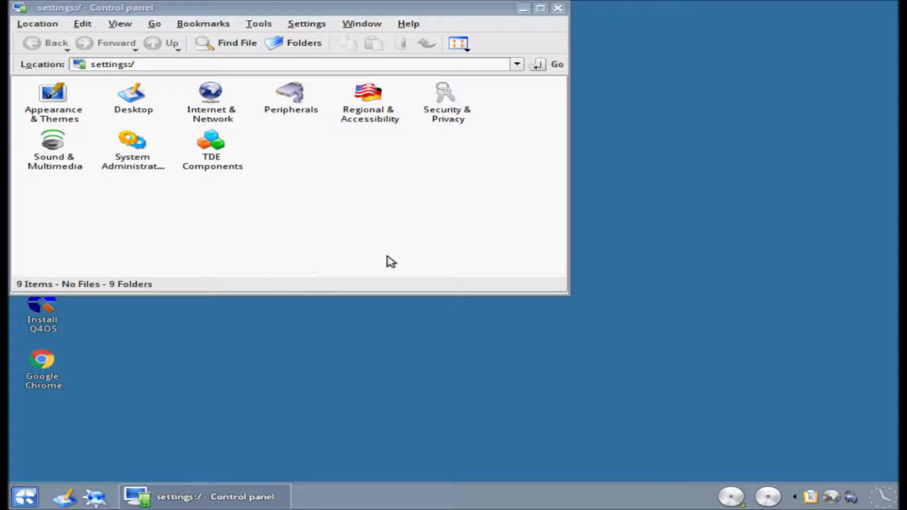
pyautogui.click(558, 8)
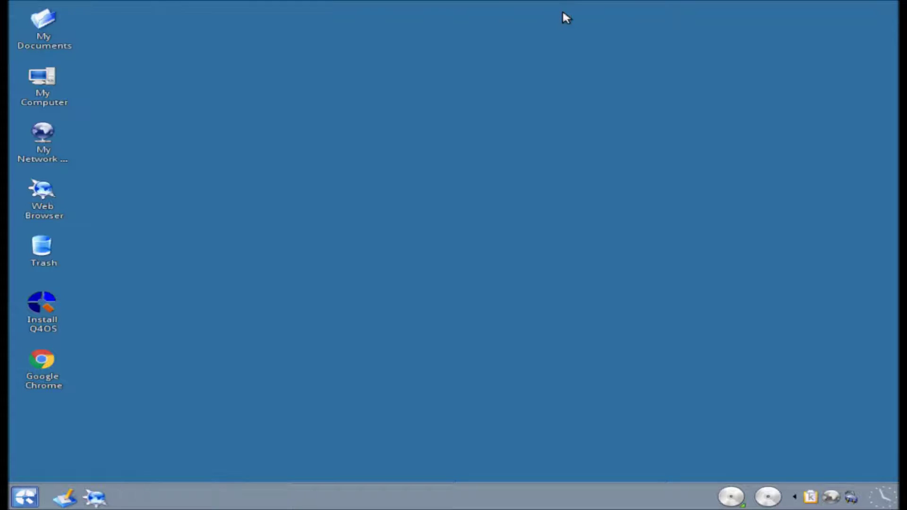
# Browse the start menu's Settings and Find submenus, then launch the Trinity Help Center
pyautogui.click(37, 501)
pyautogui.moveTo(80, 439)
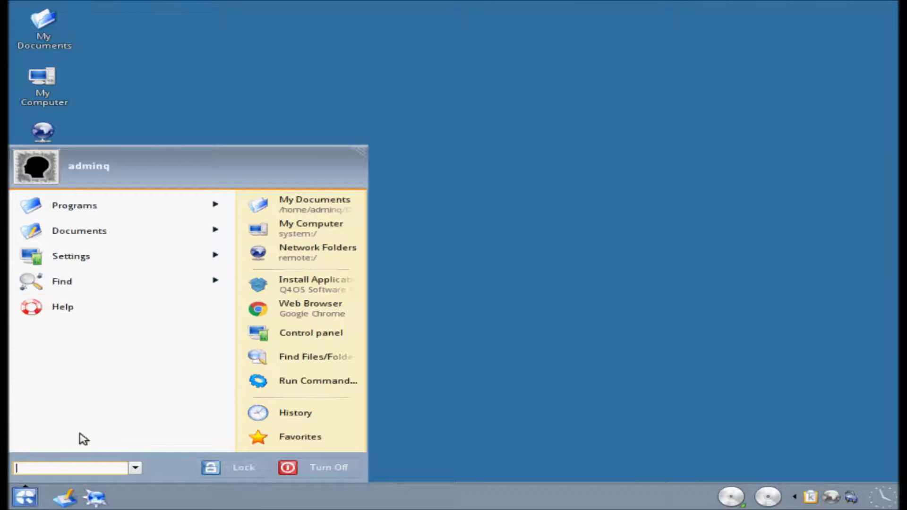
pyautogui.click(135, 259)
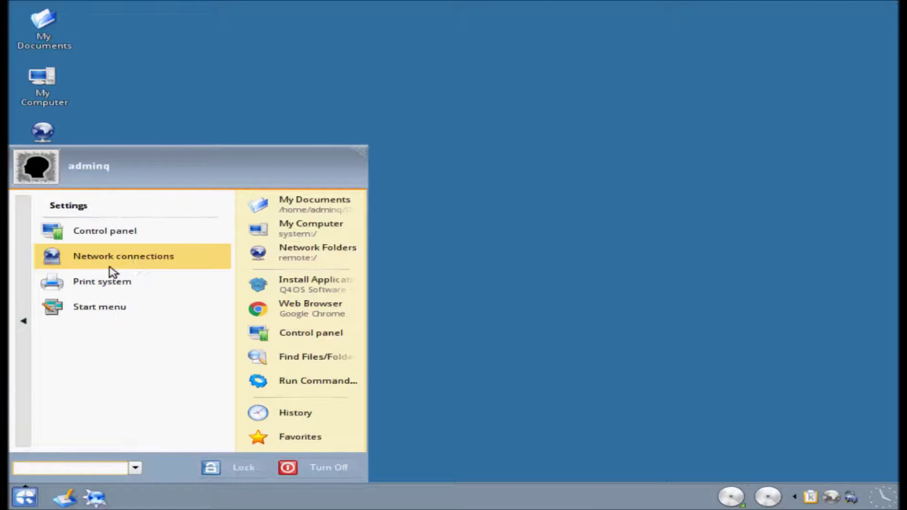
pyautogui.click(28, 325)
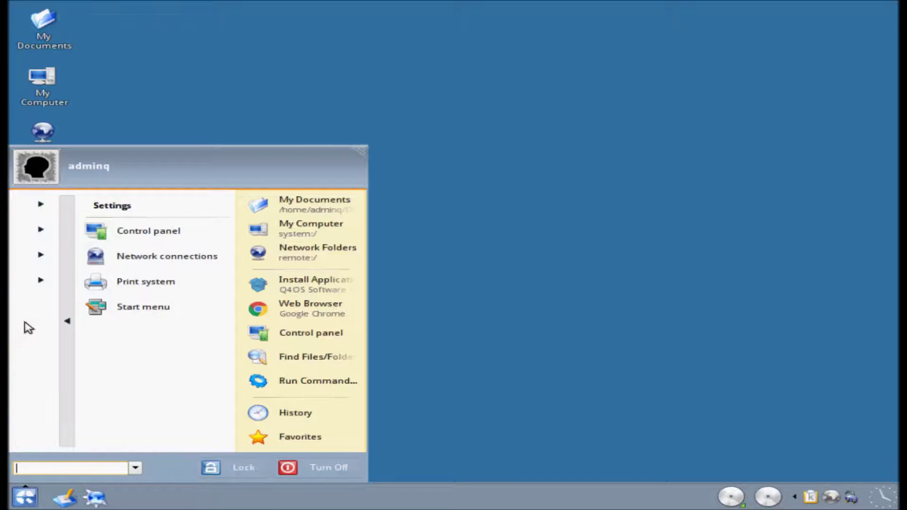
pyautogui.click(84, 290)
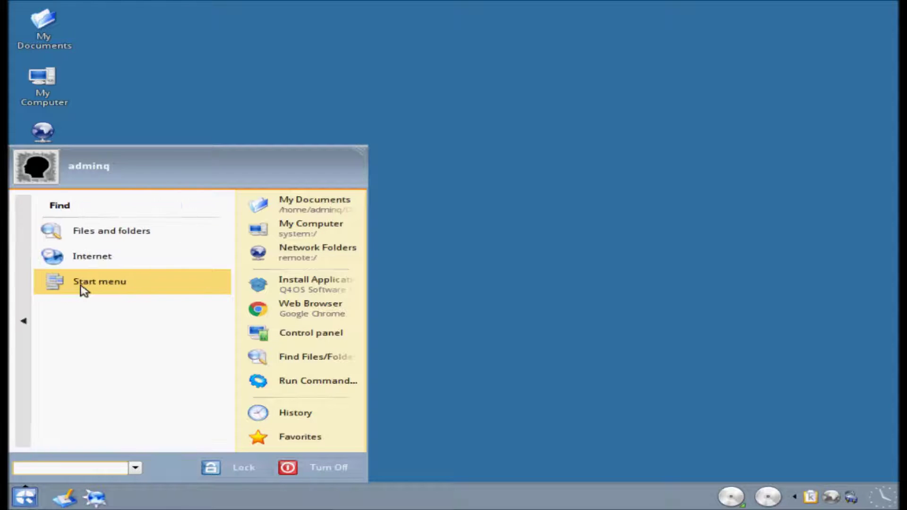
pyautogui.click(27, 321)
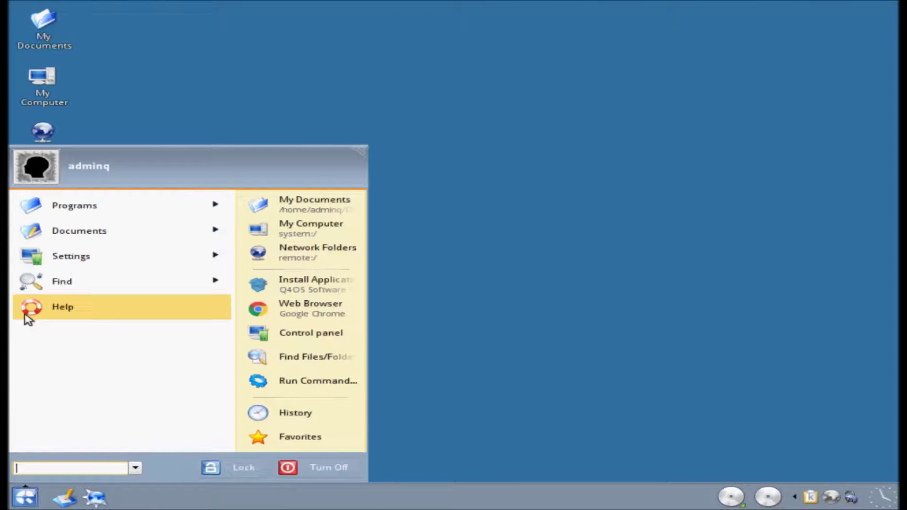
pyautogui.click(43, 317)
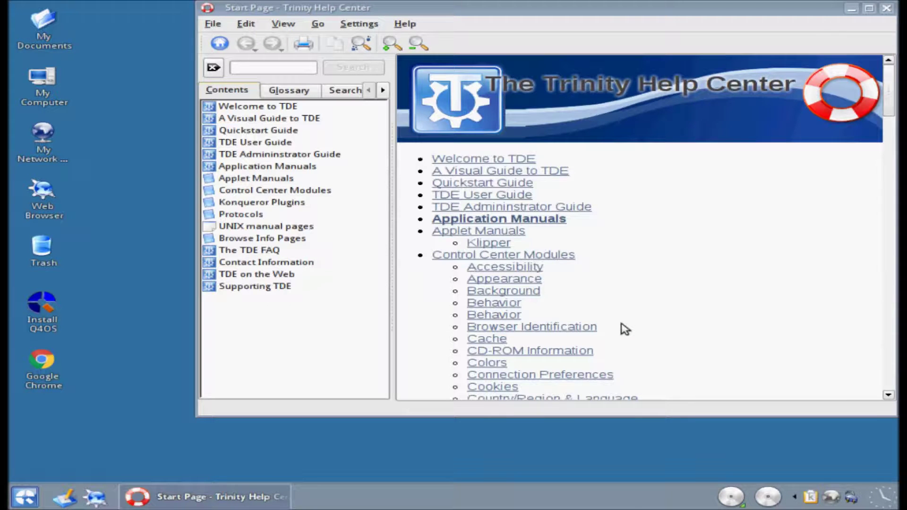
# Scroll the Help Center start page down to the UNIX manual pages, then close the window
pyautogui.scroll(-10, 674, 192)
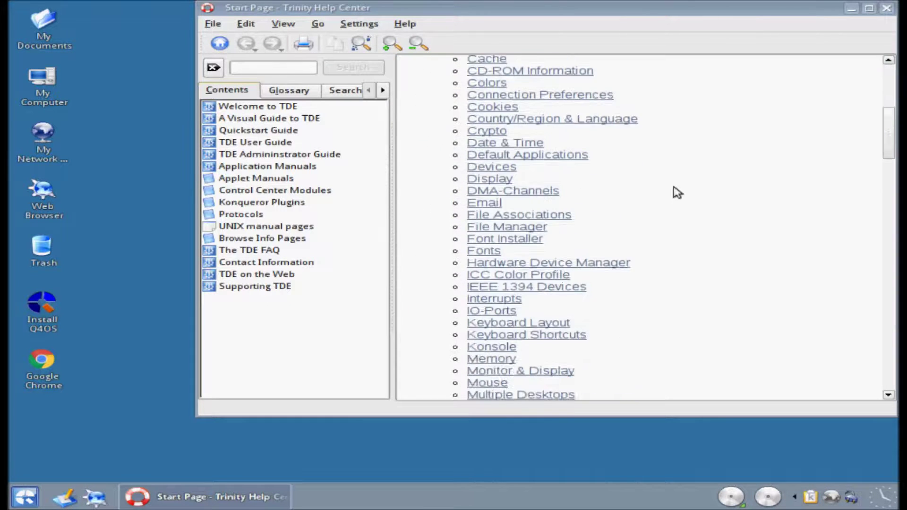
pyautogui.scroll(-20, 677, 192)
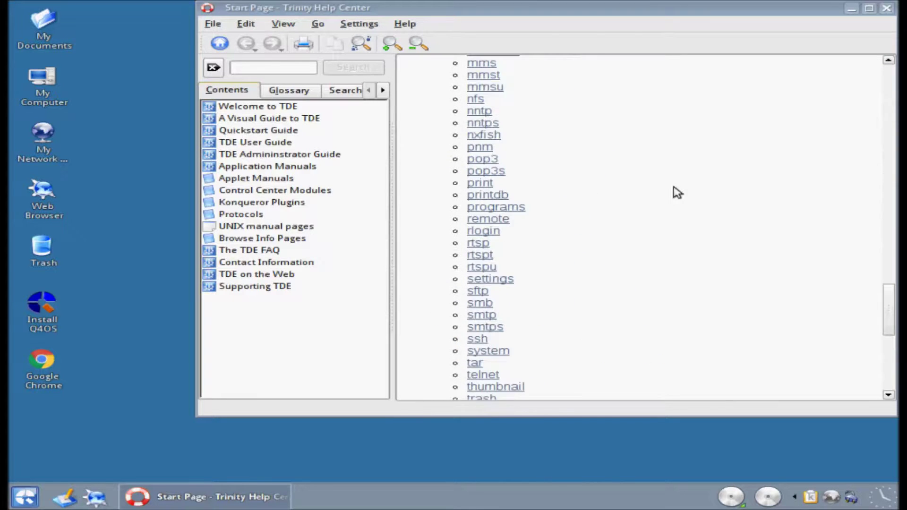
pyautogui.scroll(-5, 677, 193)
pyautogui.scroll(5, 677, 192)
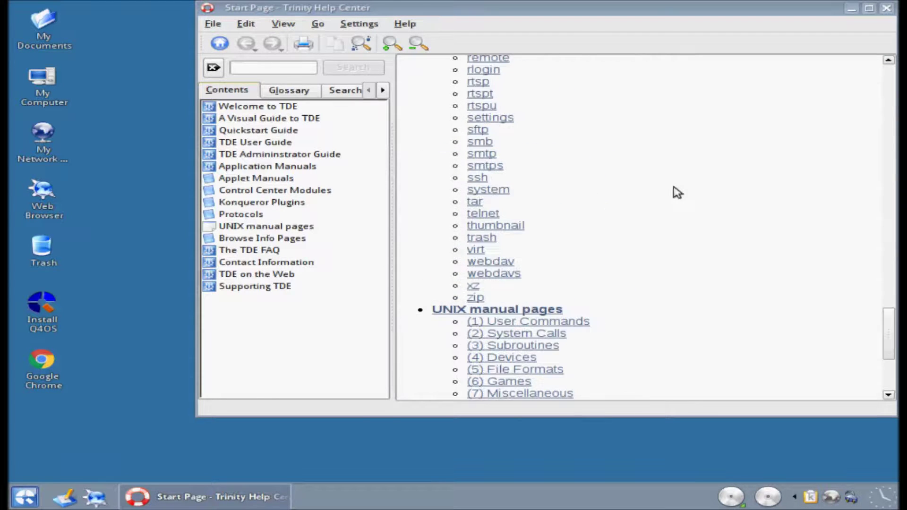
pyautogui.click(888, 9)
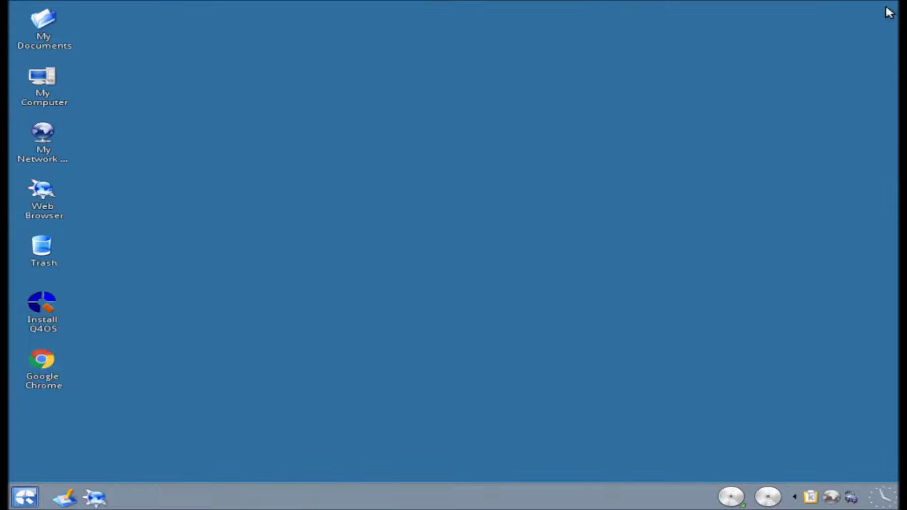
# Launch the Q4OS installer and choose English (United States) as the language
pyautogui.click(42, 307)
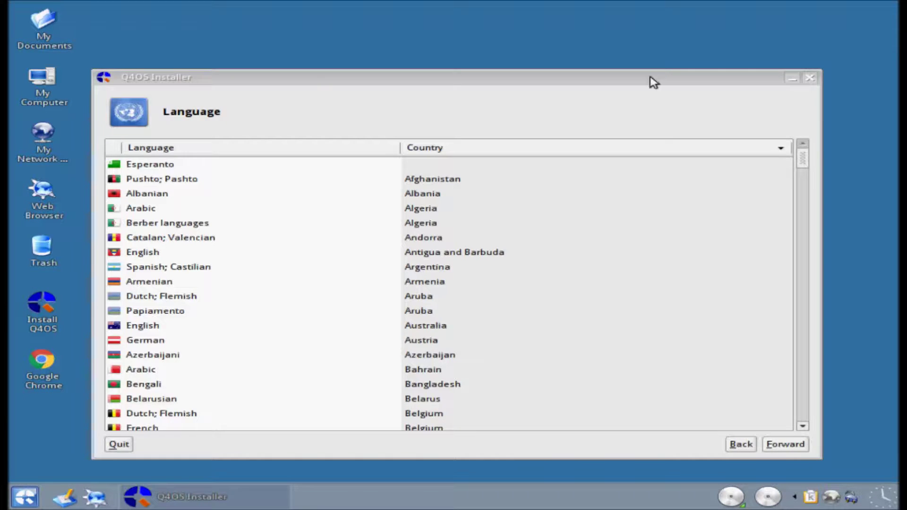
pyautogui.scroll(-20, 355, 296)
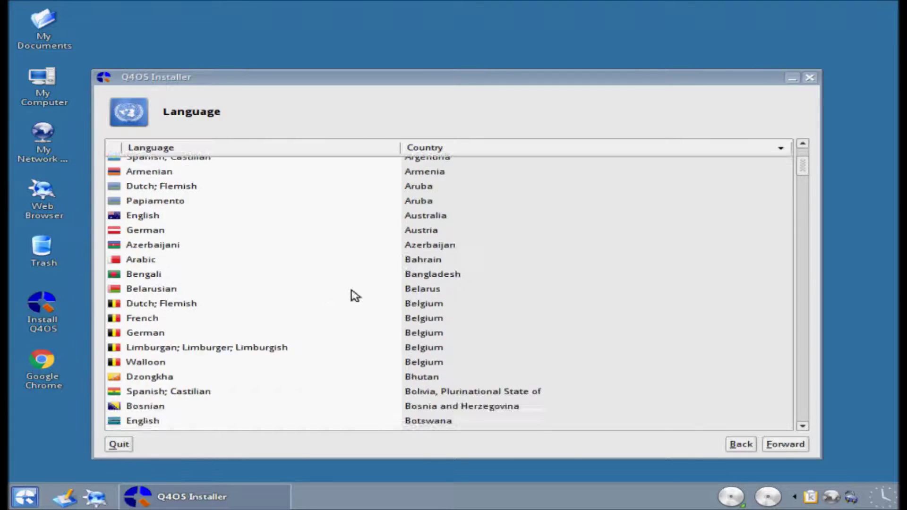
pyautogui.scroll(-20, 356, 296)
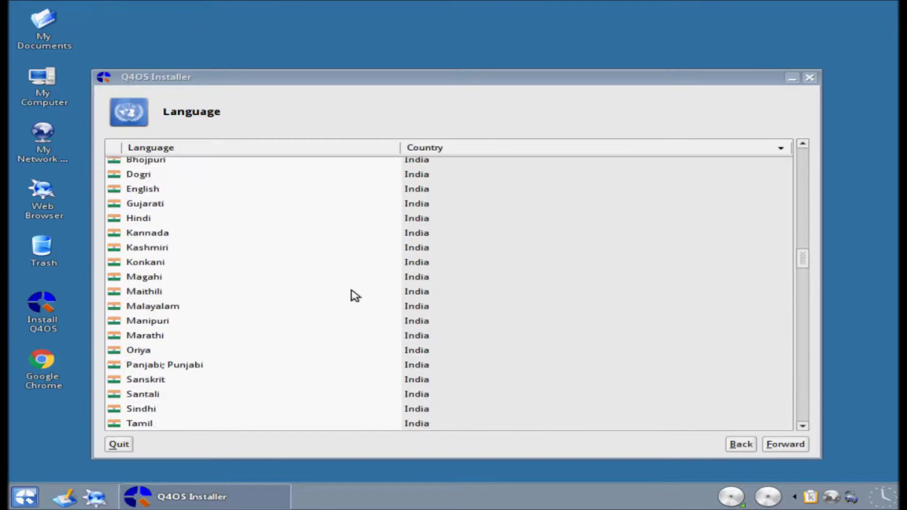
pyautogui.scroll(-20, 355, 296)
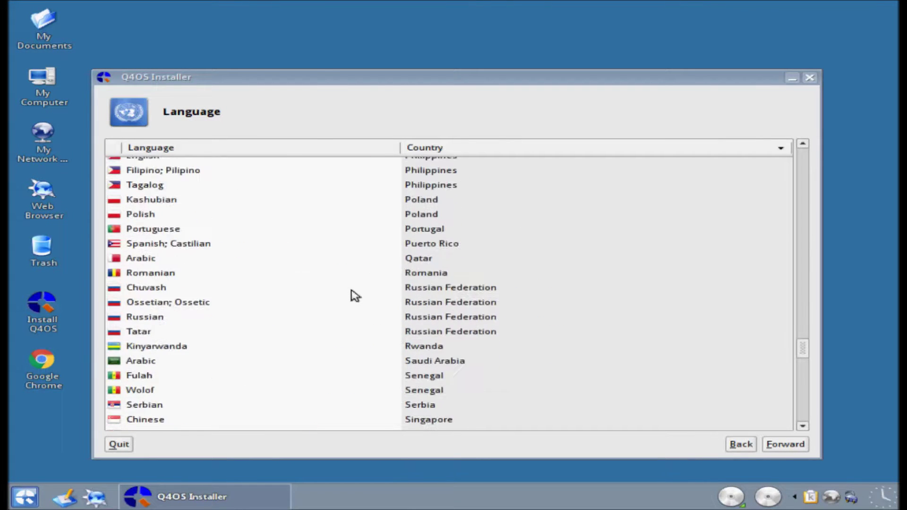
pyautogui.scroll(-6, 355, 297)
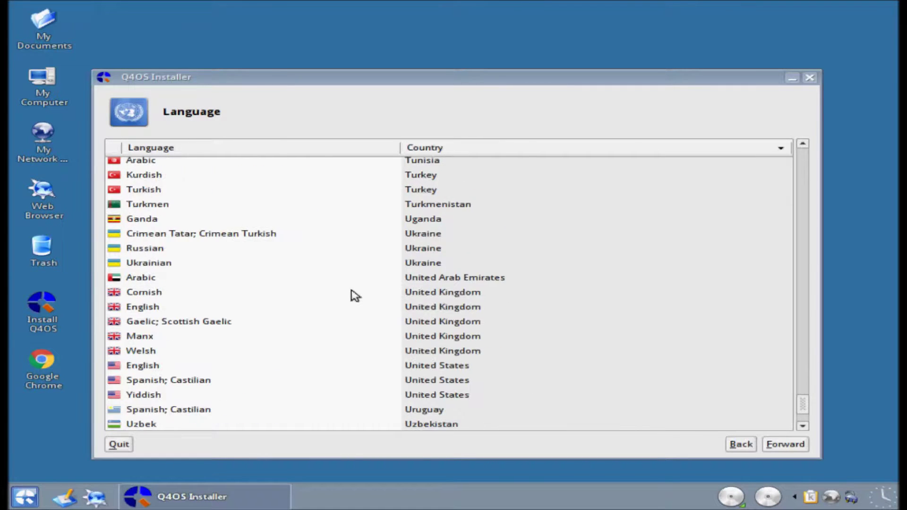
pyautogui.scroll(-5, 355, 296)
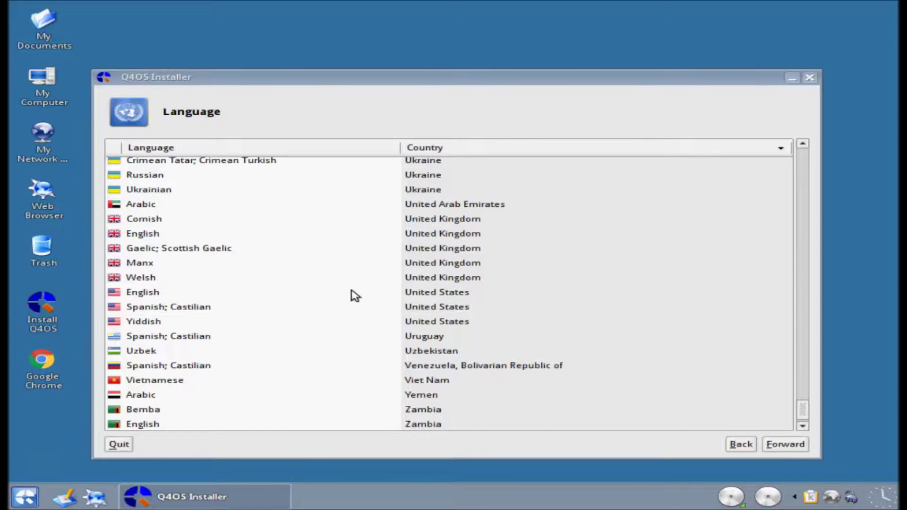
pyautogui.click(143, 297)
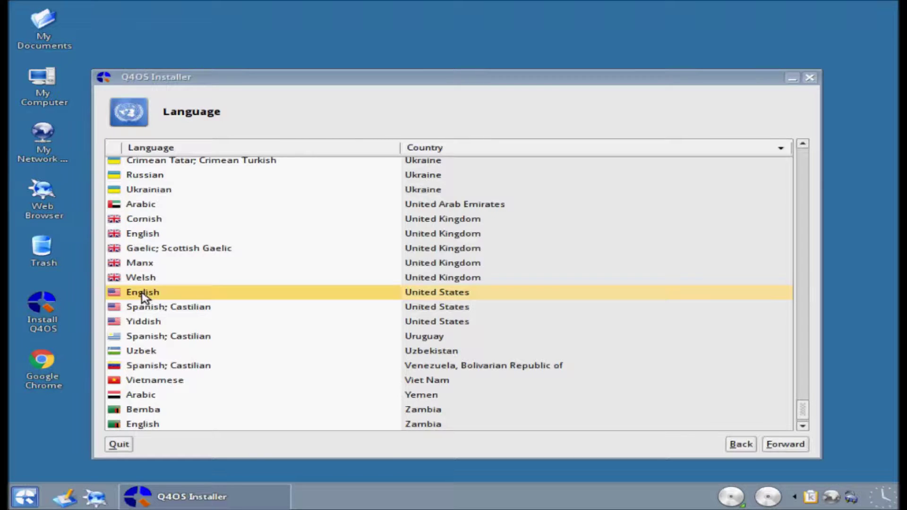
pyautogui.click(799, 446)
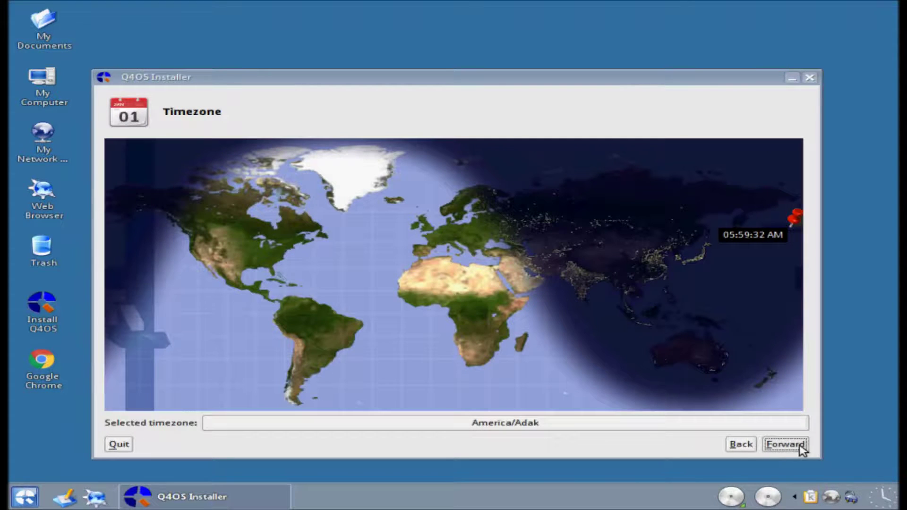
# Accept the America/Adak timezone and type a test name in the keyboard layout test box
pyautogui.click(775, 446)
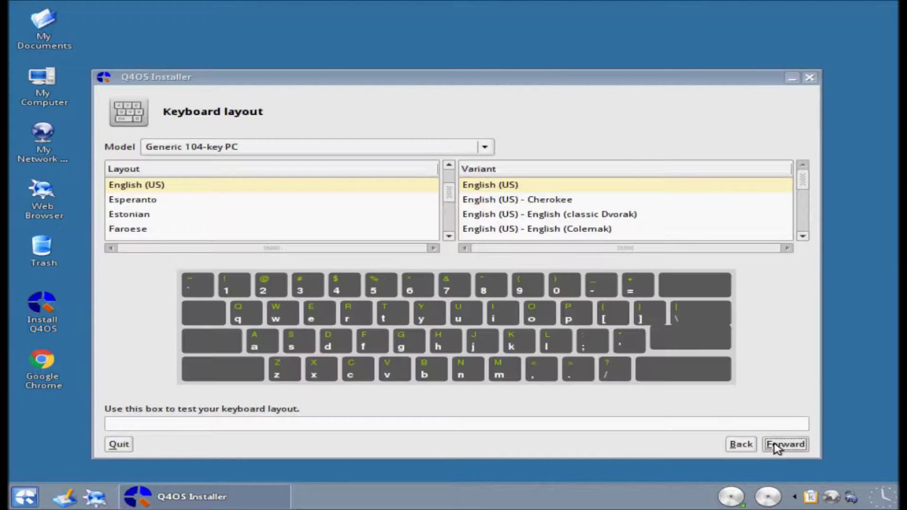
pyautogui.click(308, 426)
pyautogui.write('D')
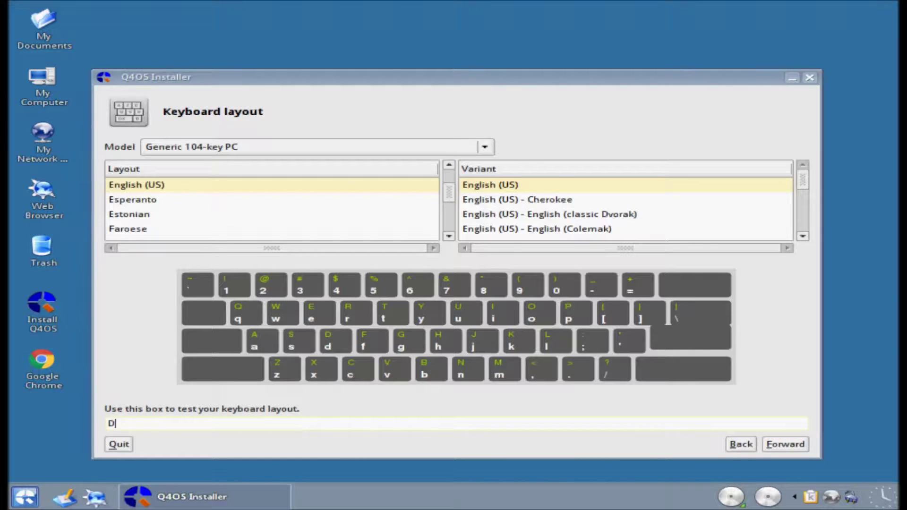
pyautogui.write('anieleBuda')
# Enter the new user's name, a password confirmed twice, and the computer's hostname
pyautogui.click(786, 444)
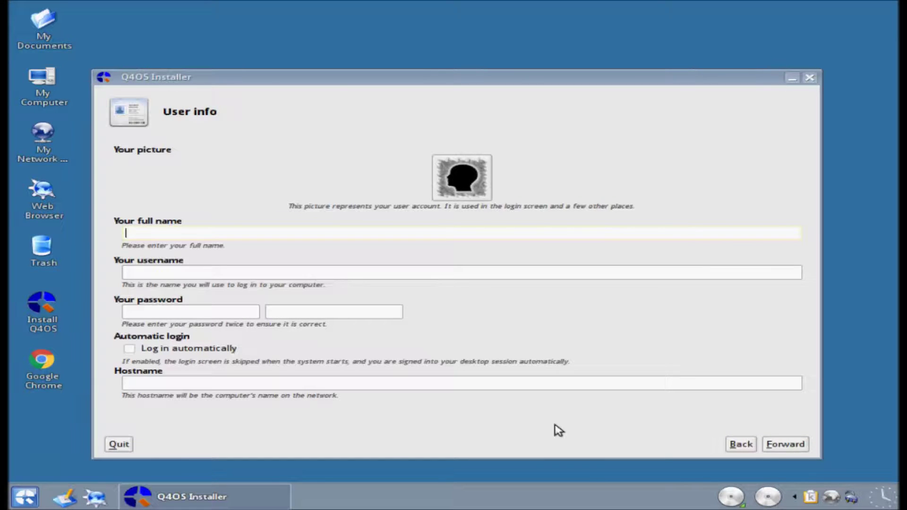
pyautogui.write('DanieleBuda')
pyautogui.press('Tab')
pyautogui.press('Tab')
pyautogui.write('••')
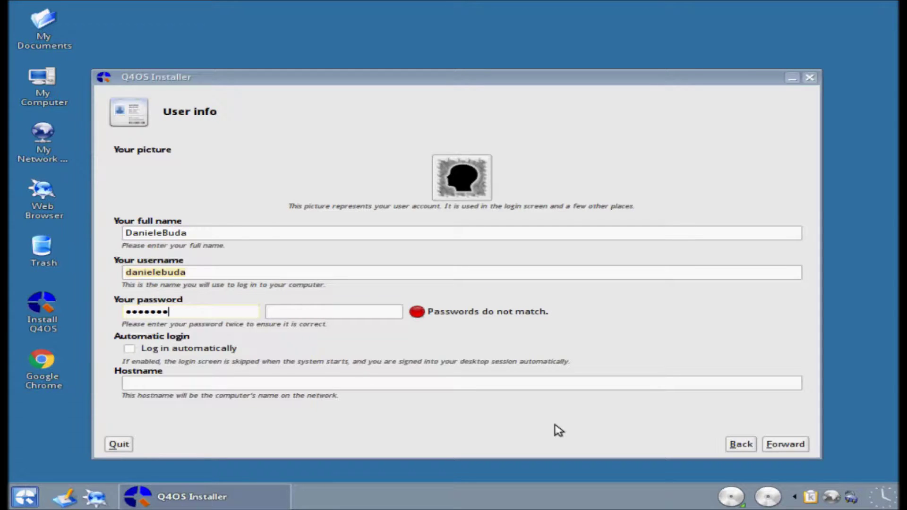
pyautogui.press('Tab')
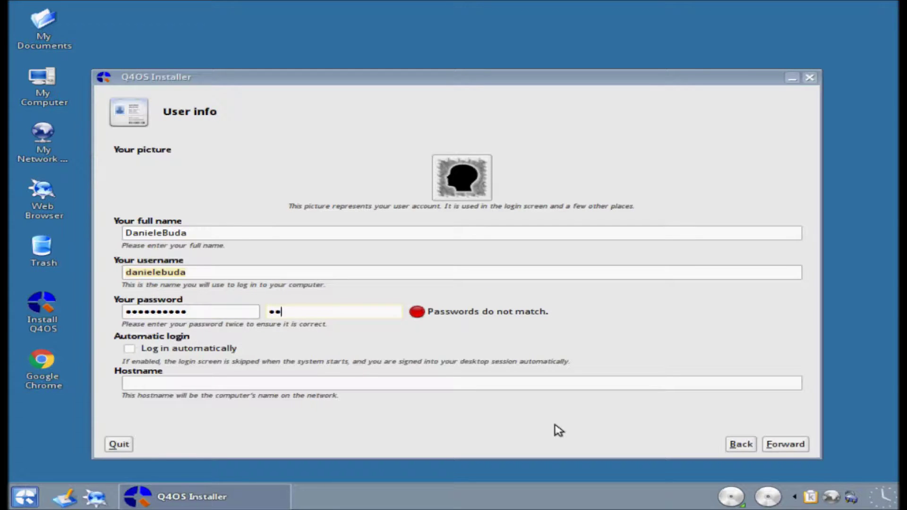
pyautogui.write('•••••••••••')
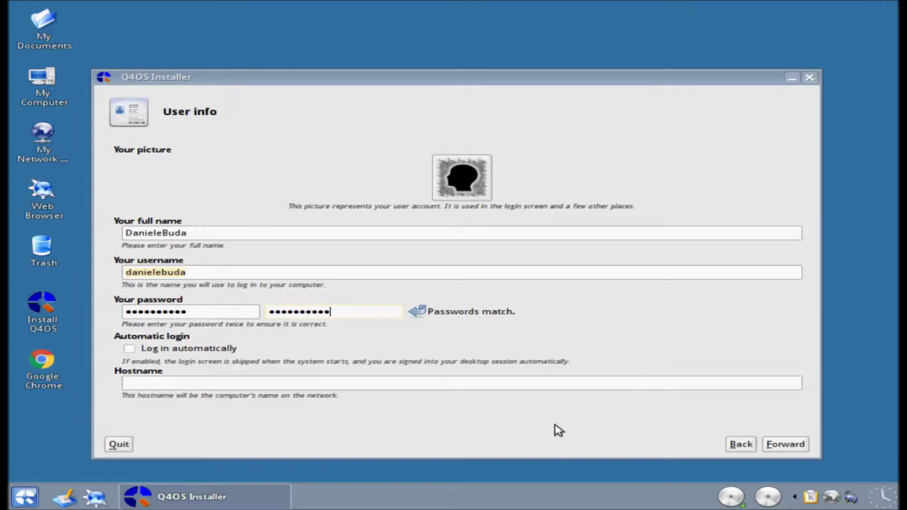
pyautogui.click(452, 386)
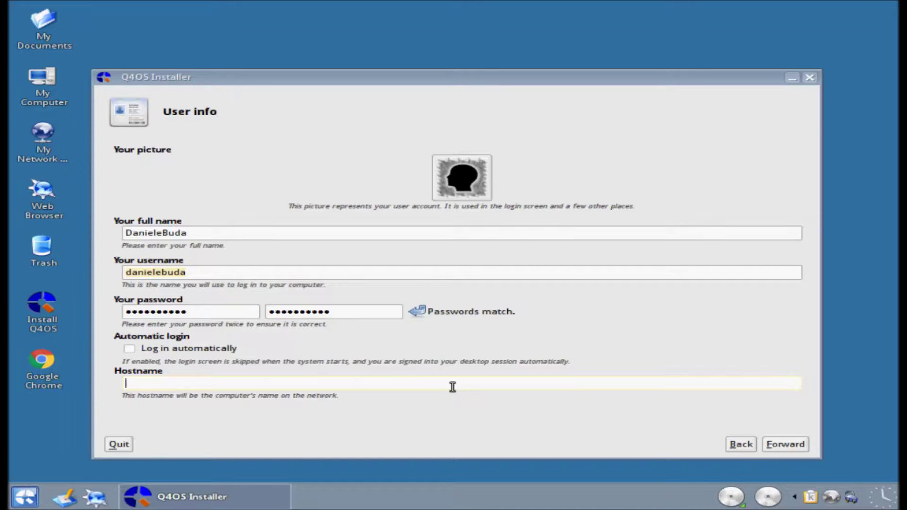
pyautogui.write('danielenet')
# Let the installer wipe the 32 GB disk into 4.4 GB swap and 27.2 GB ext4 root, closing the popped-up volume window
pyautogui.click(799, 444)
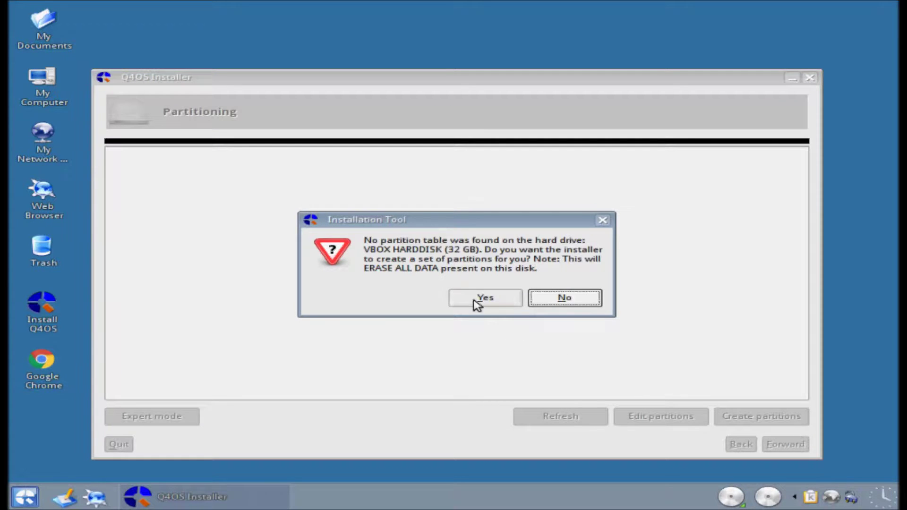
pyautogui.click(477, 304)
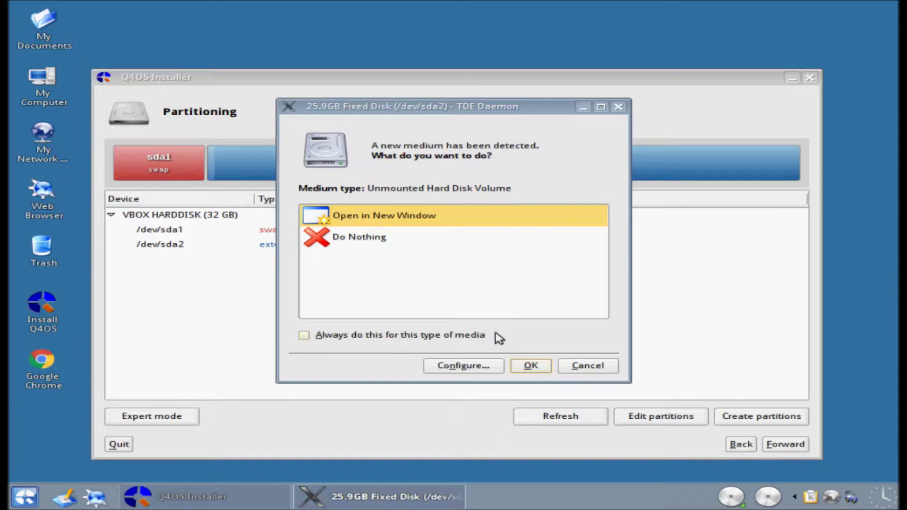
pyautogui.click(527, 368)
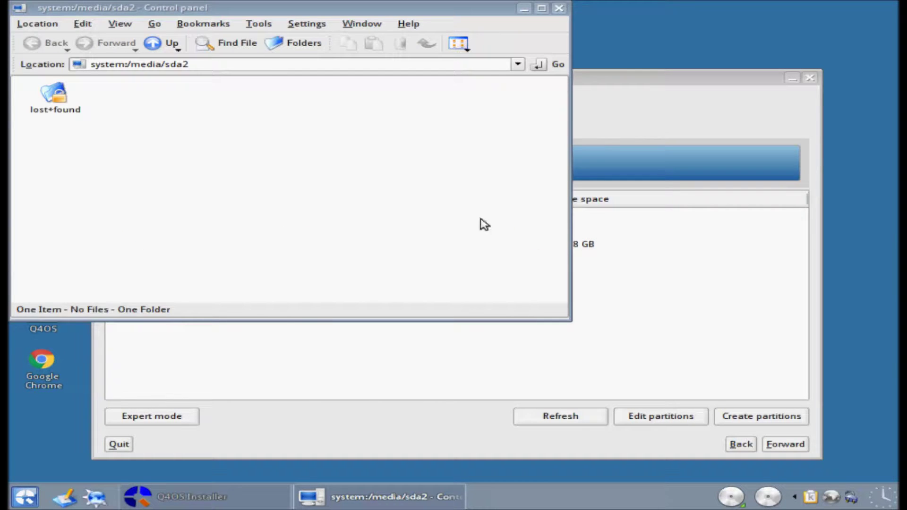
pyautogui.click(559, 8)
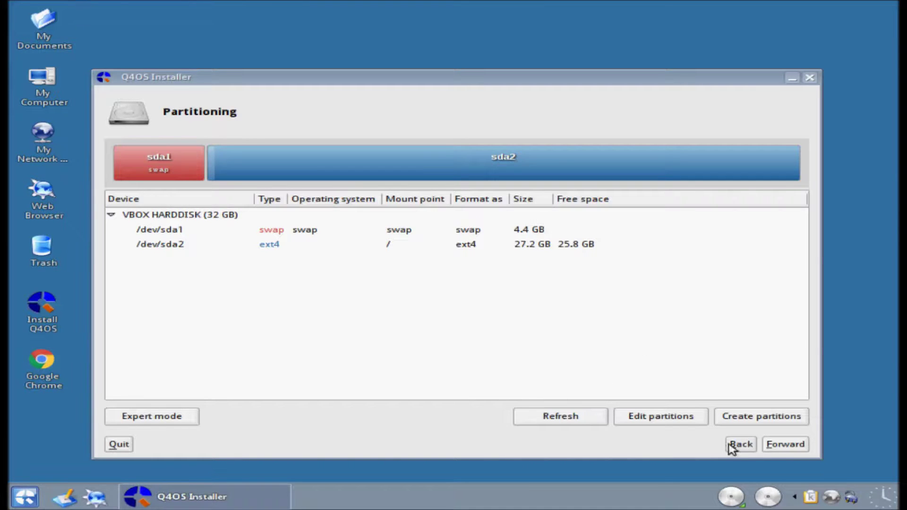
# Accept the partition layout and GRUB on /dev/sda, then apply the summary to install Q4OS
pyautogui.click(784, 445)
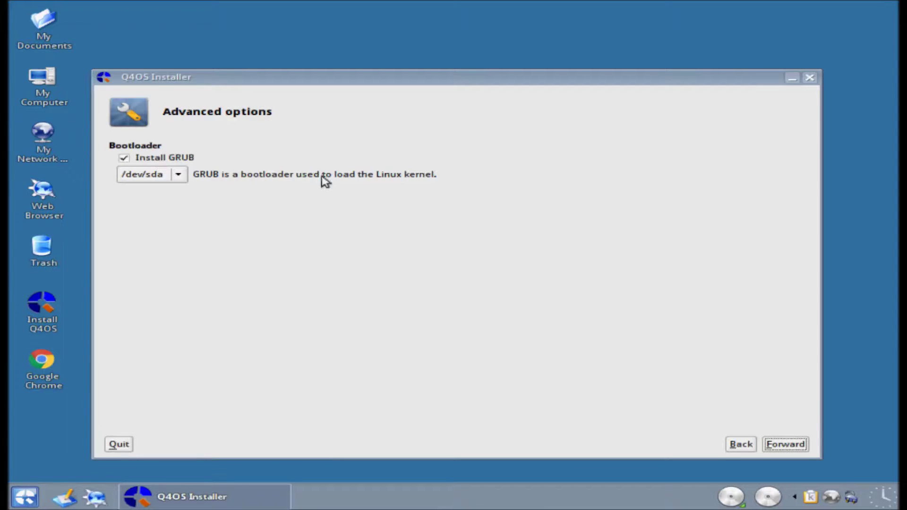
pyautogui.click(788, 445)
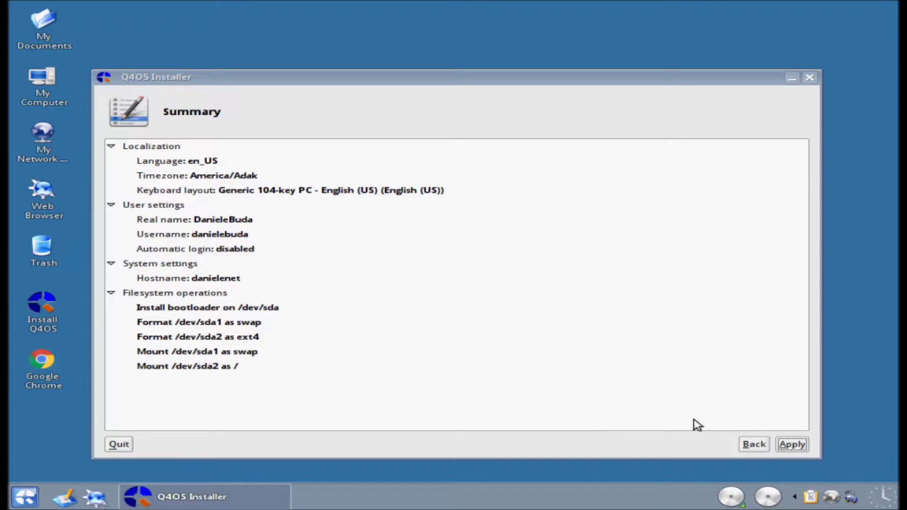
pyautogui.click(799, 446)
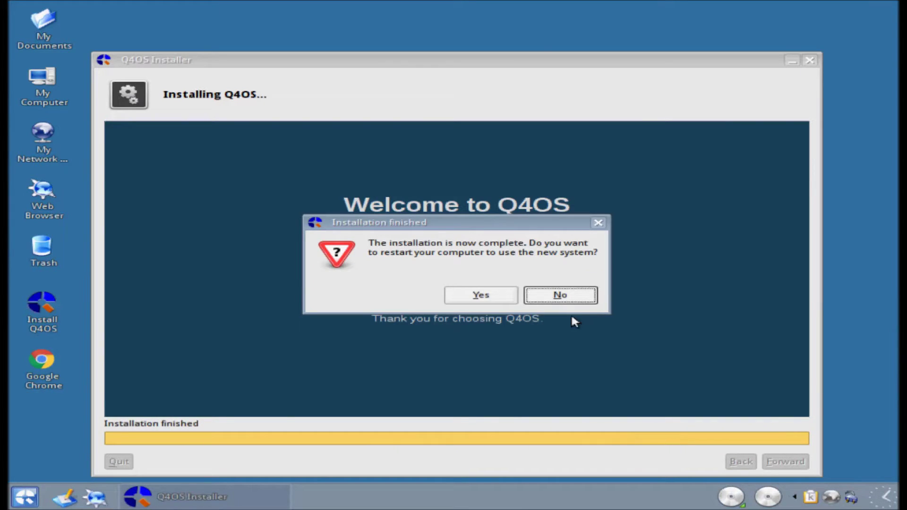
# Answer Yes in the Installation finished dialog to reboot into the new Q4OS
pyautogui.click(488, 298)
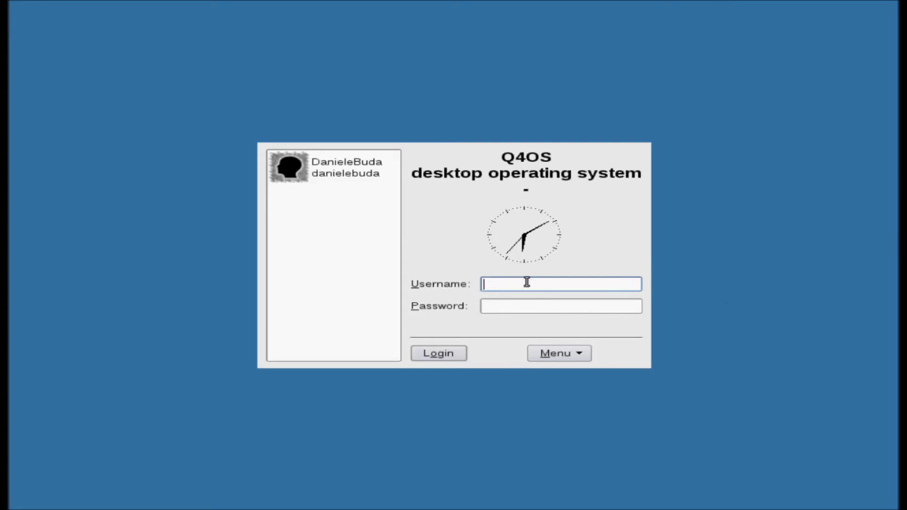
# Log in with the new user's username and password, leaving the Menu options unchanged
pyautogui.write('danielebuda')
pyautogui.press('Tab')
pyautogui.write('•')
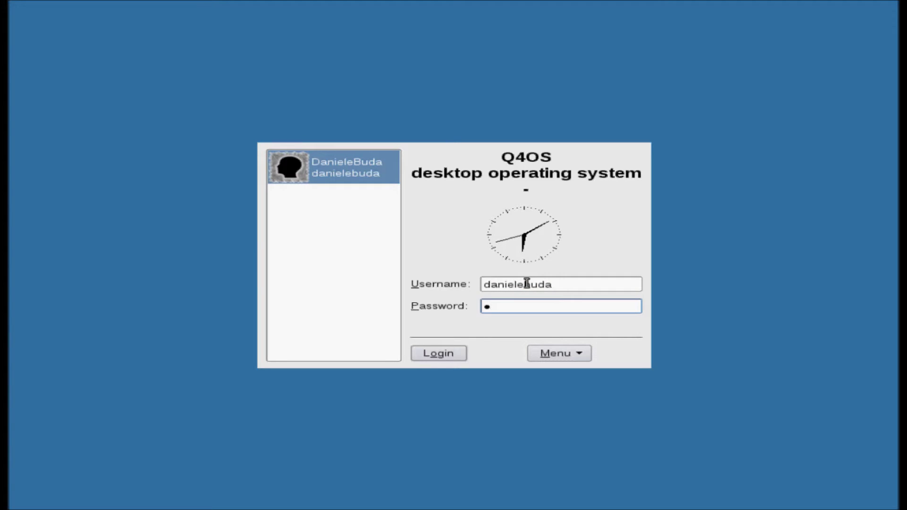
pyautogui.write('••••••••••')
pyautogui.click(589, 355)
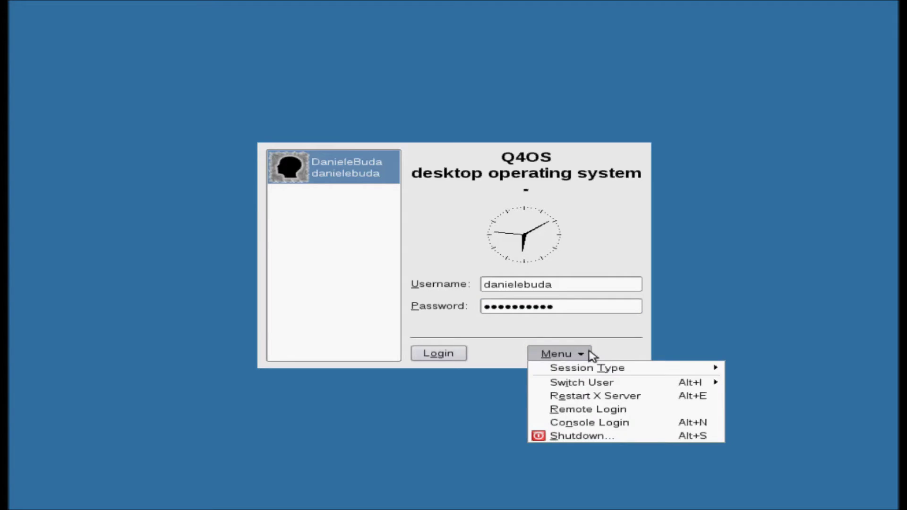
pyautogui.moveTo(596, 372)
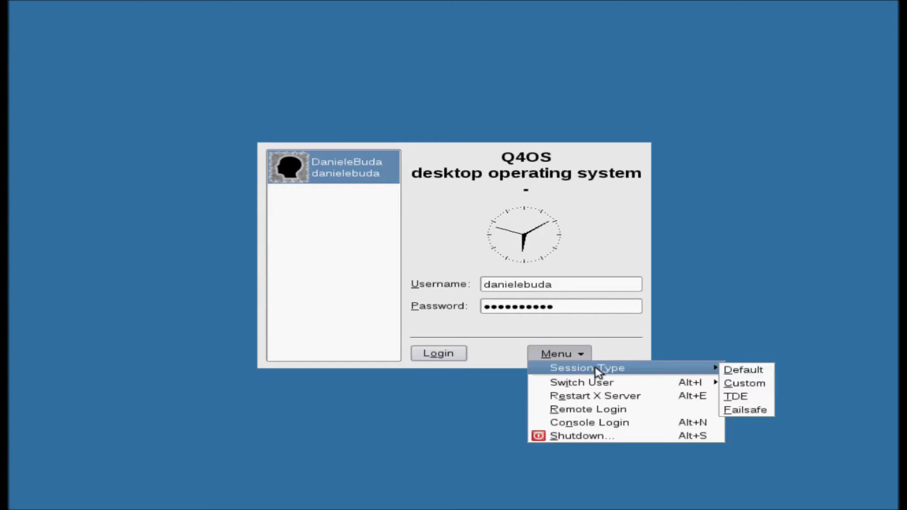
pyautogui.moveTo(606, 388)
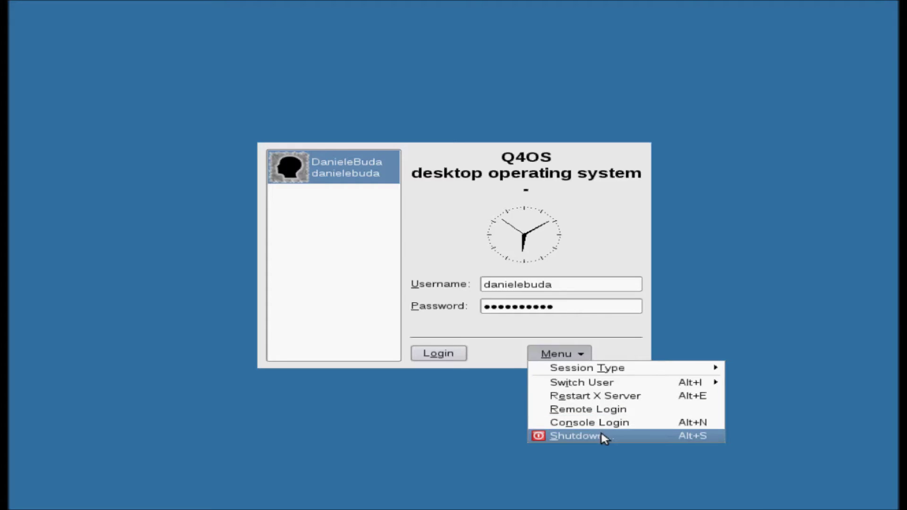
pyautogui.click(513, 354)
pyautogui.click(451, 358)
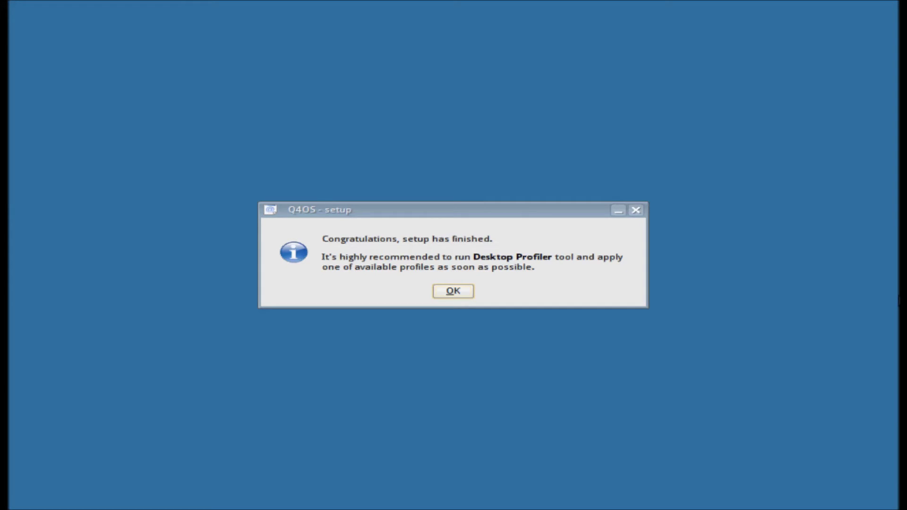
# Acknowledge the 'Q4OS - setup' finished notice with OK and close the Welcome screen
pyautogui.click(464, 295)
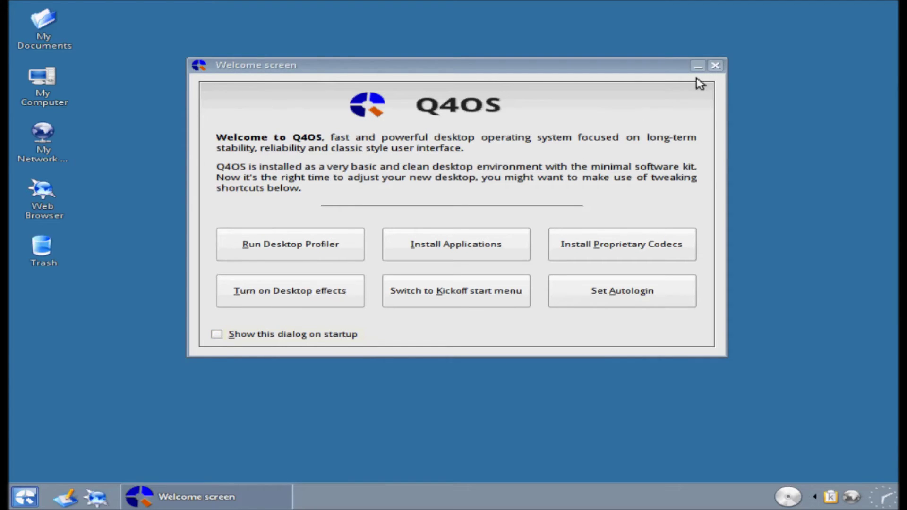
pyautogui.click(718, 66)
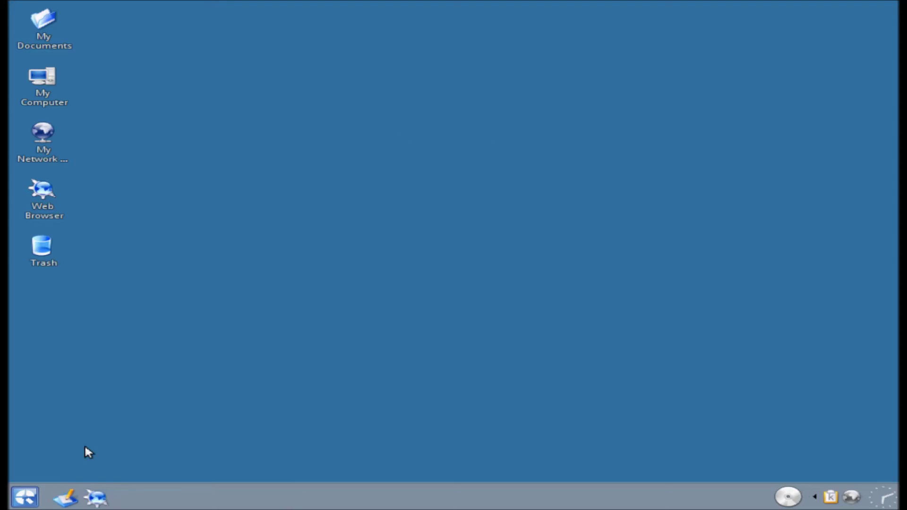
# Choose Turn Off Computer from the K-menu's Turn Off session options
pyautogui.click(37, 500)
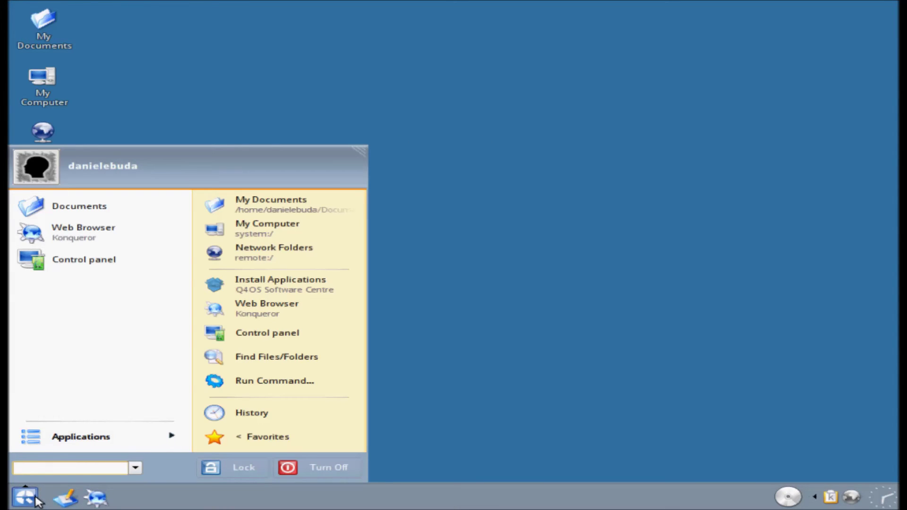
pyautogui.click(297, 469)
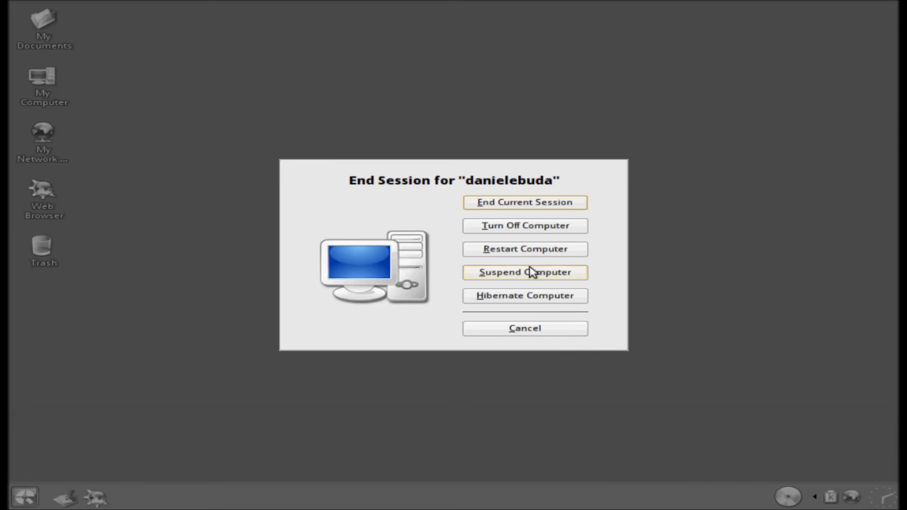
pyautogui.click(527, 226)
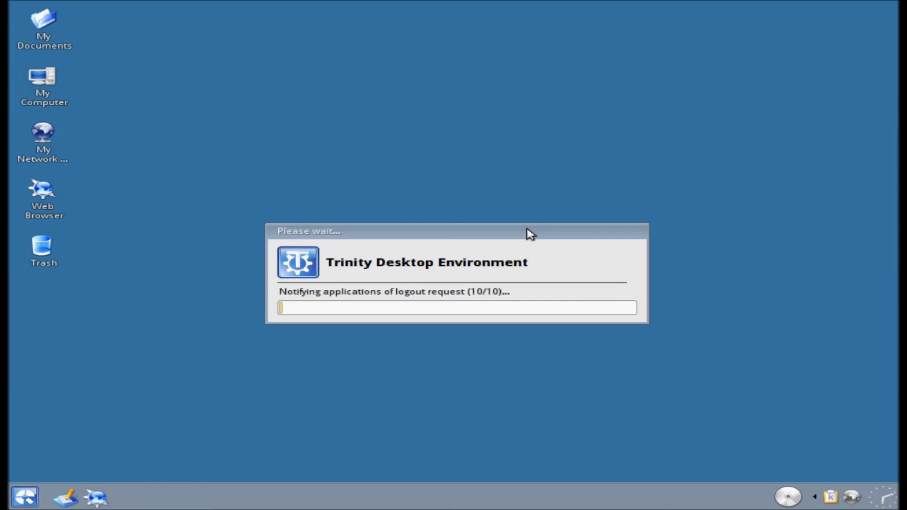